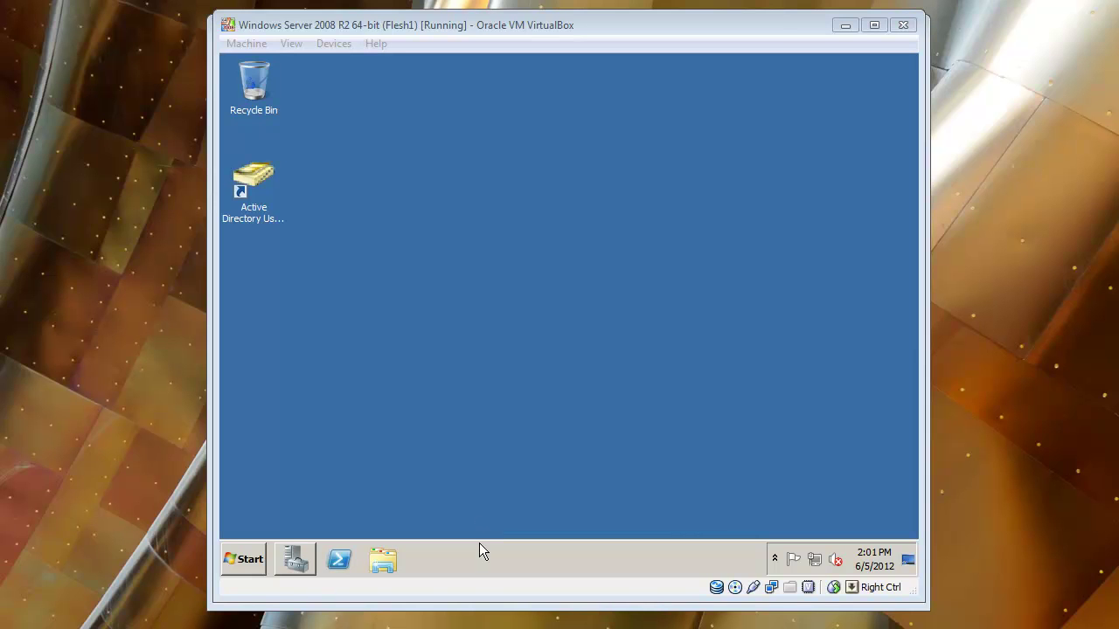
Open Server Manager, select Roles, and launch the Add Roles Wizard at Select Server Roles
click(295, 560)
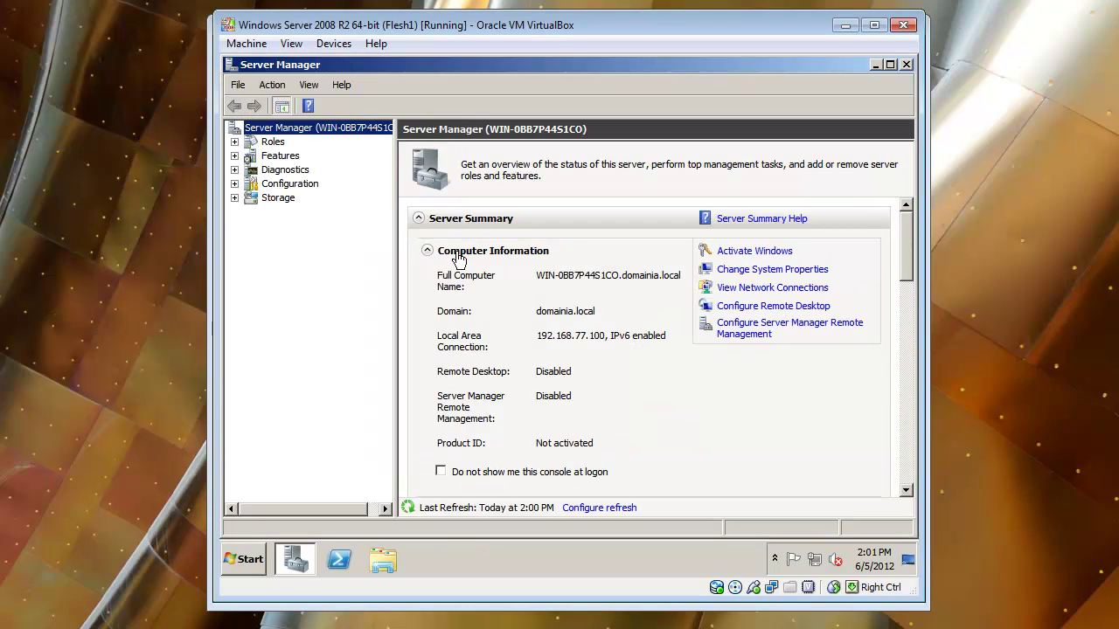
click(271, 143)
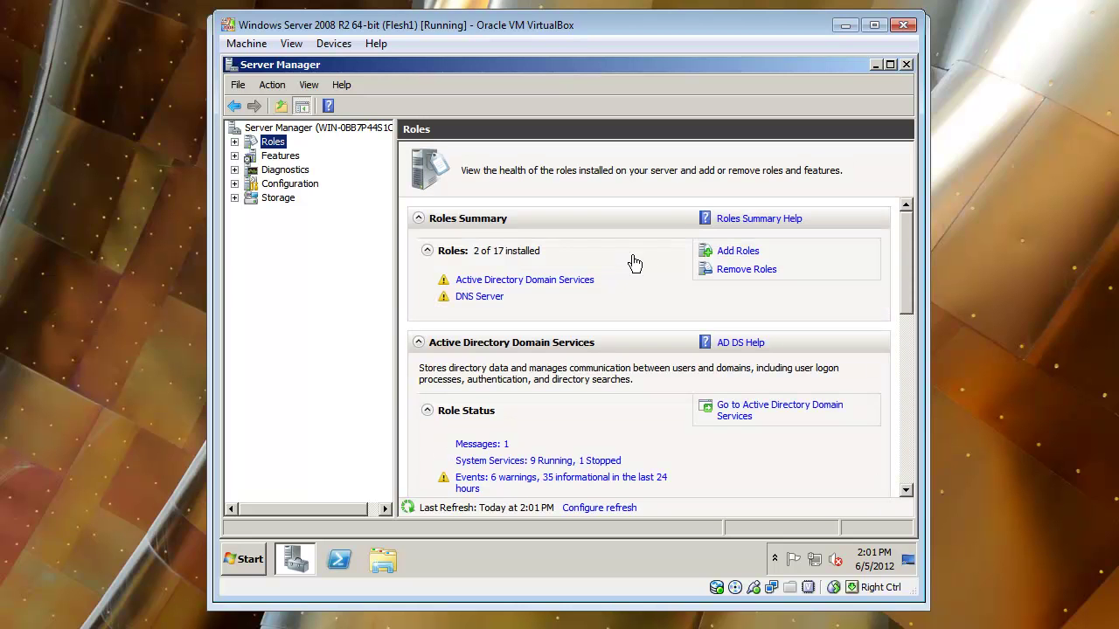
click(728, 253)
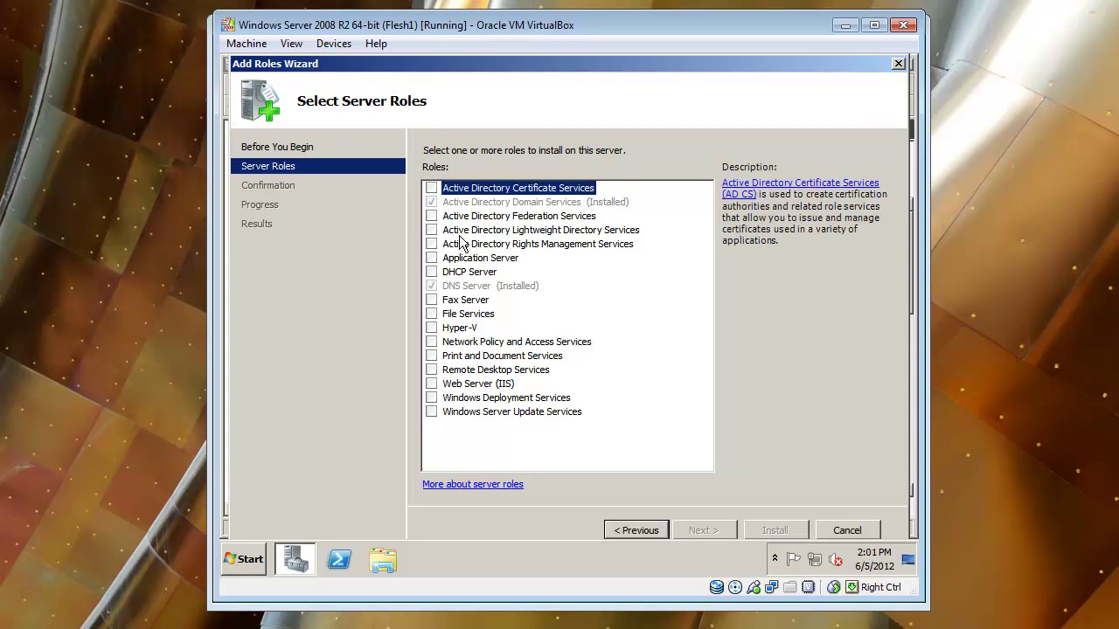
Tick the DHCP Server role and keep the 192.168.77.100 network binding
click(435, 273)
click(432, 272)
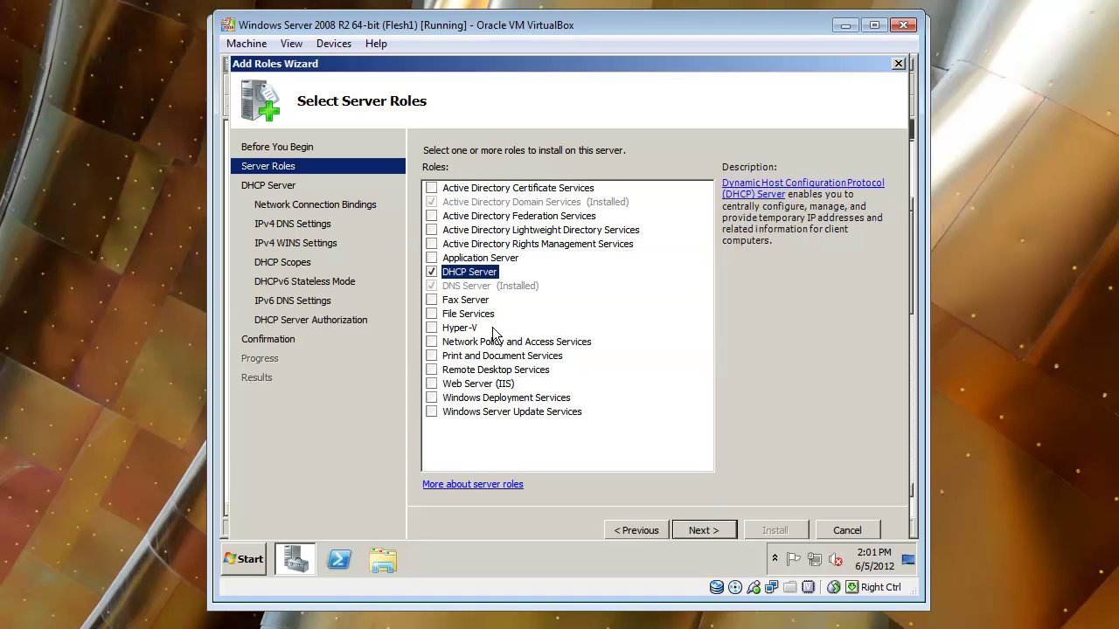
click(700, 529)
click(699, 530)
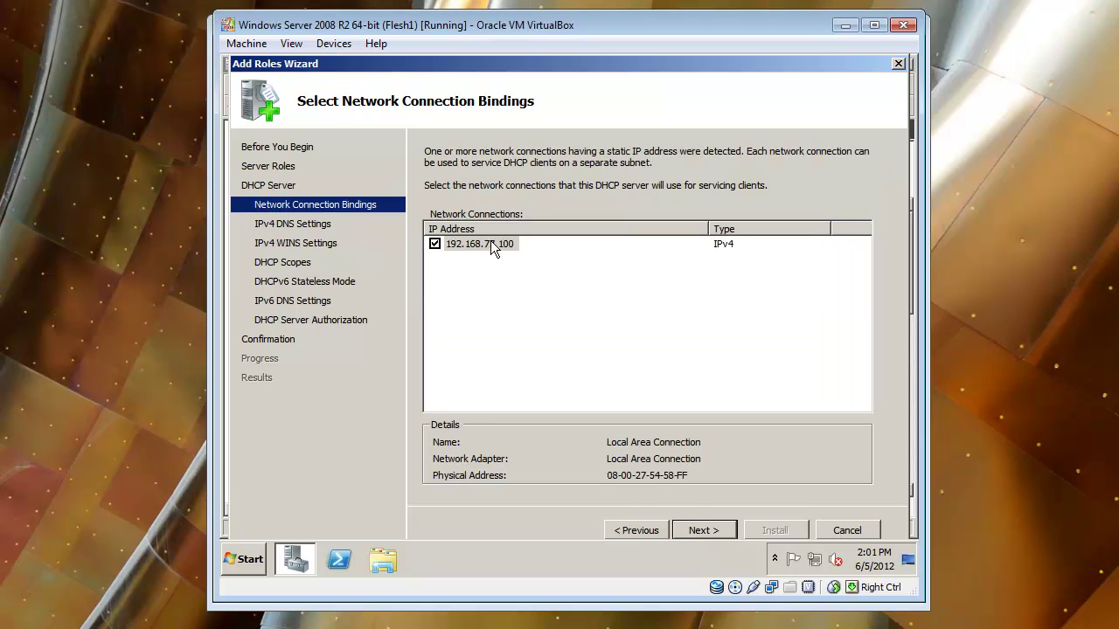
click(705, 528)
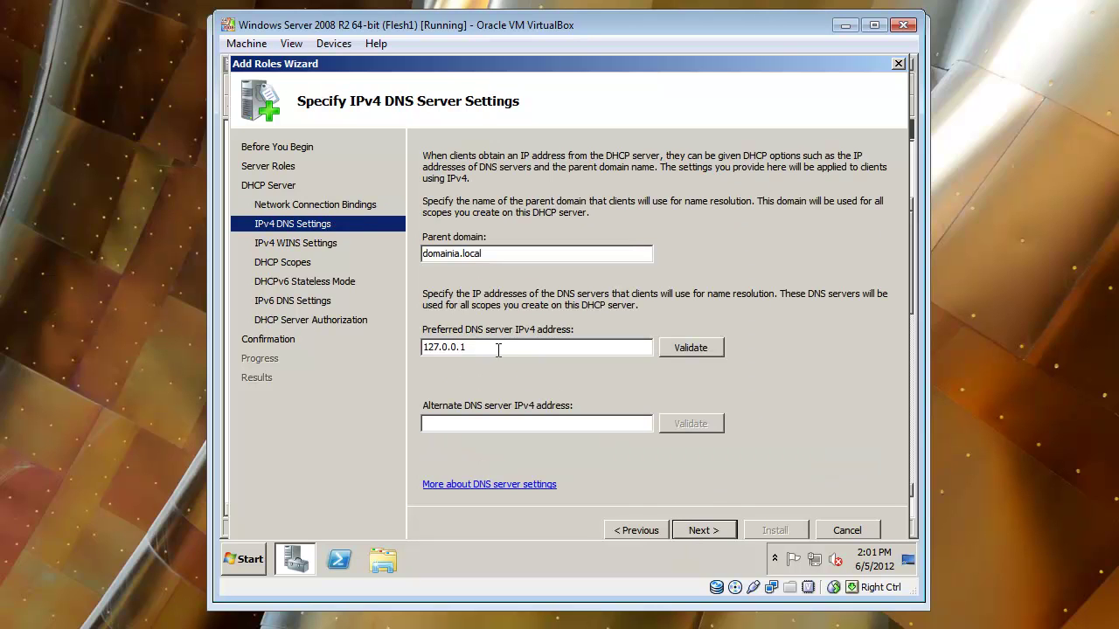
Set and validate preferred DNS server 192.168.77.100, then continue to WINS settings
drag(496, 350, 237, 270)
text(192.168.77)
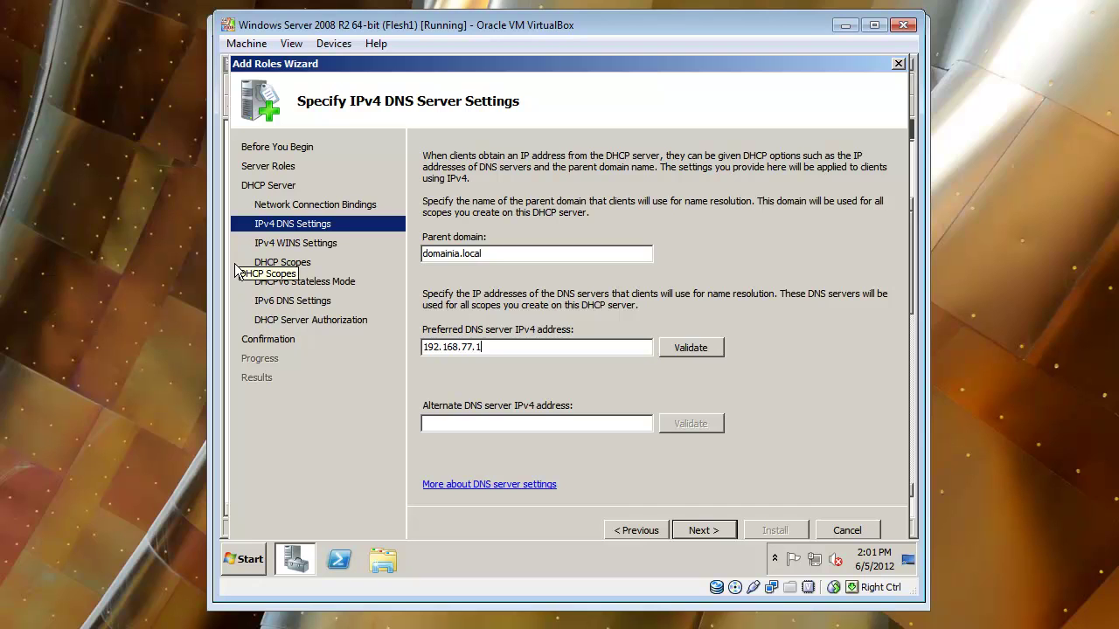
click(699, 354)
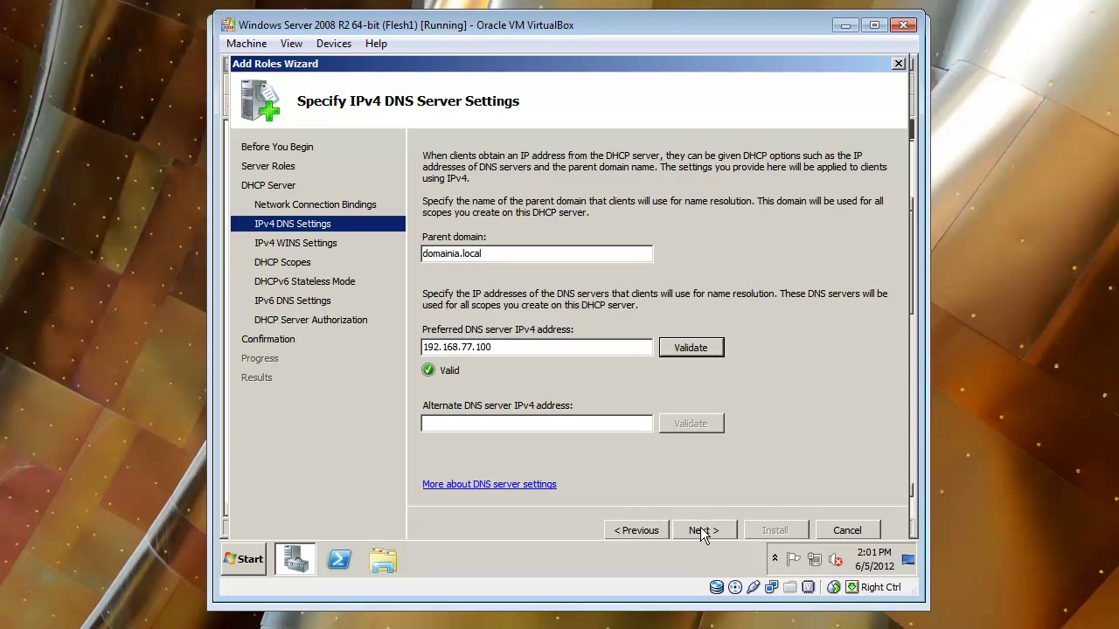
click(507, 423)
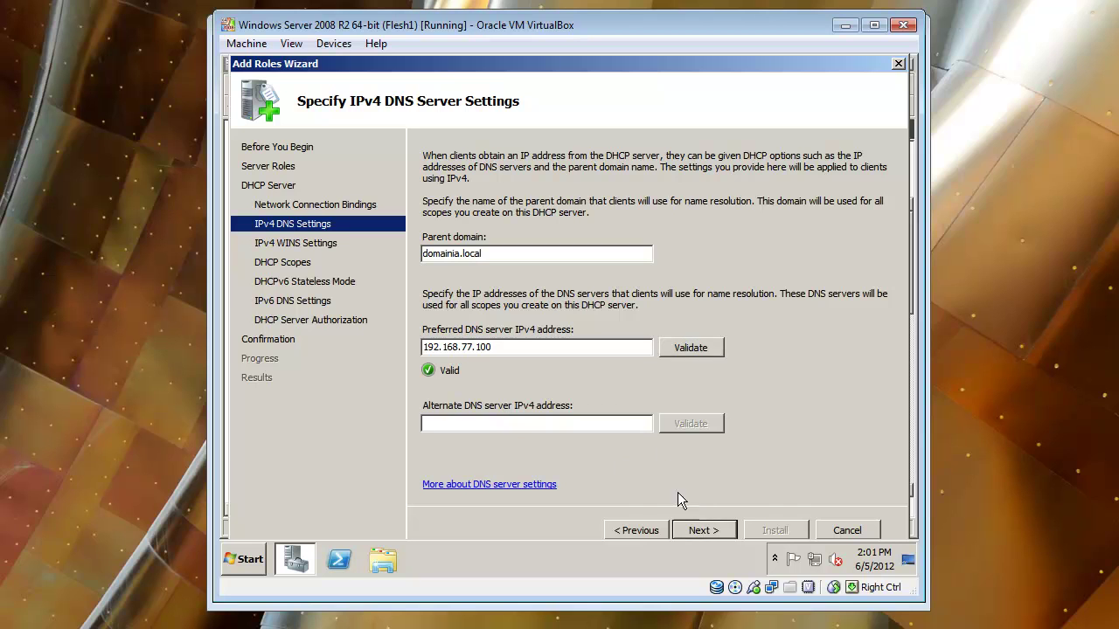
click(720, 530)
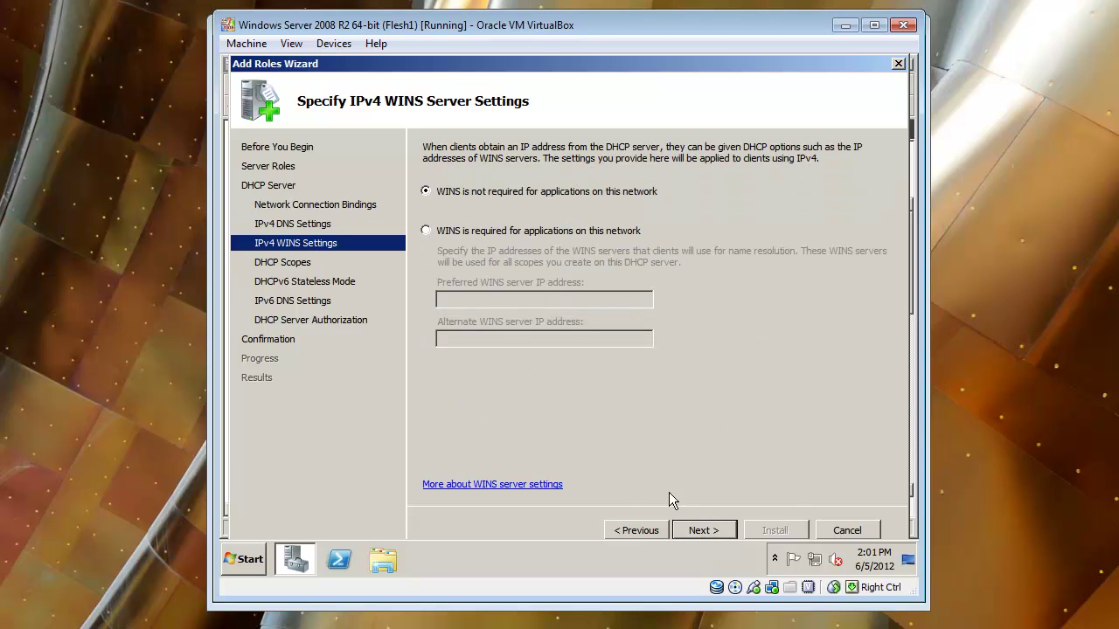
Leave WINS not required and start a new scope named 'IP Scope' with a starting address
click(707, 530)
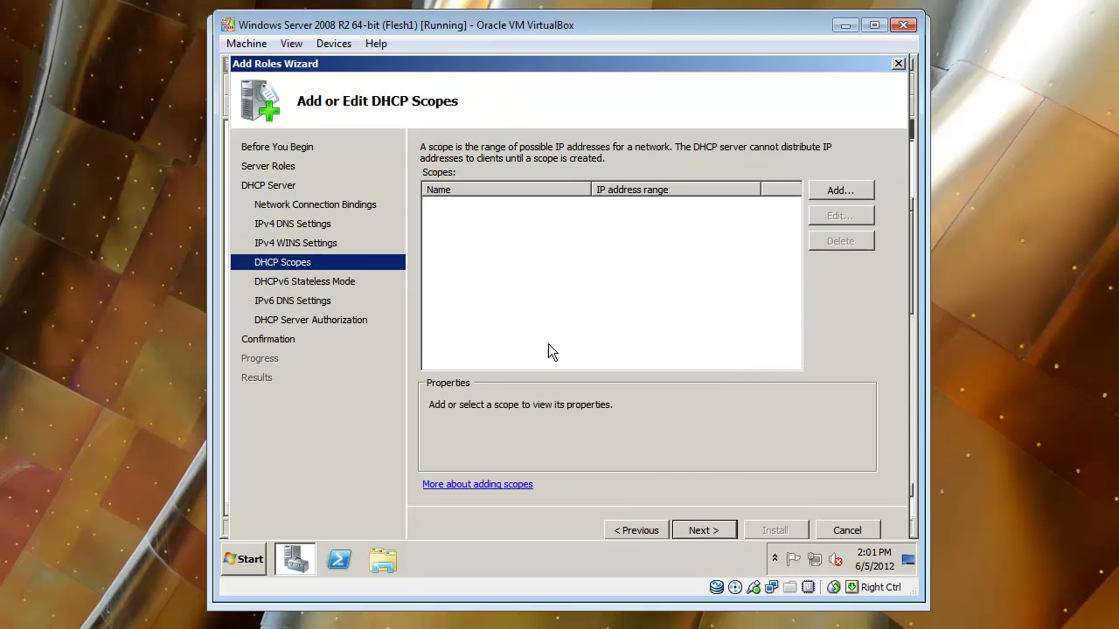
click(846, 192)
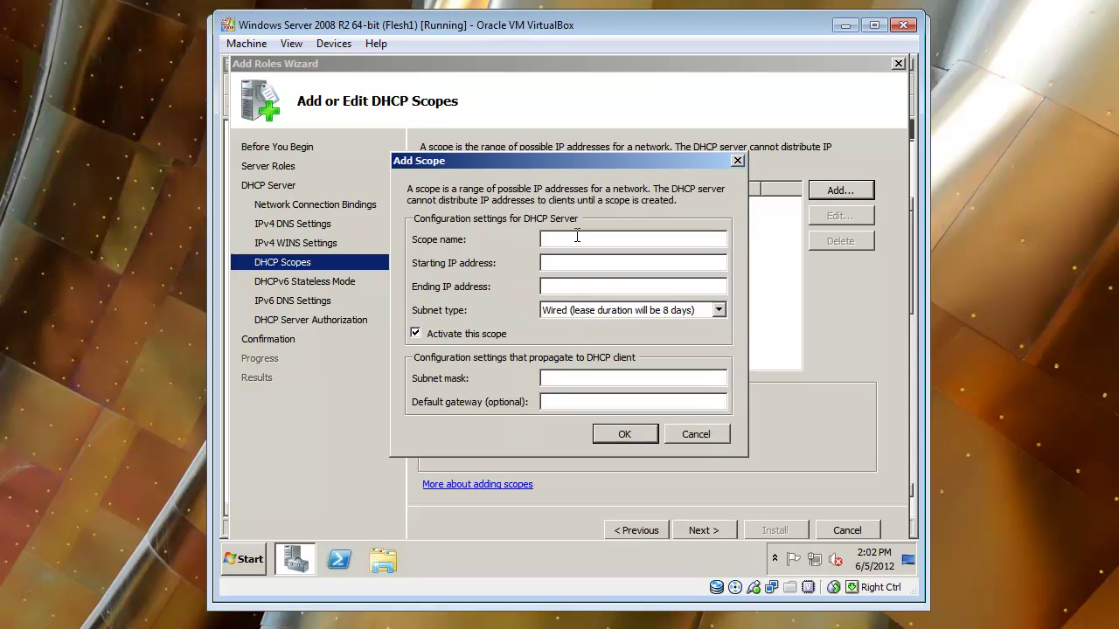
text(192.168.77.100)
double_click(604, 238)
key(ctrl+c)
right_click(579, 238)
click(604, 270)
right_click(612, 262)
click(625, 316)
click(581, 245)
text(IP Scop)
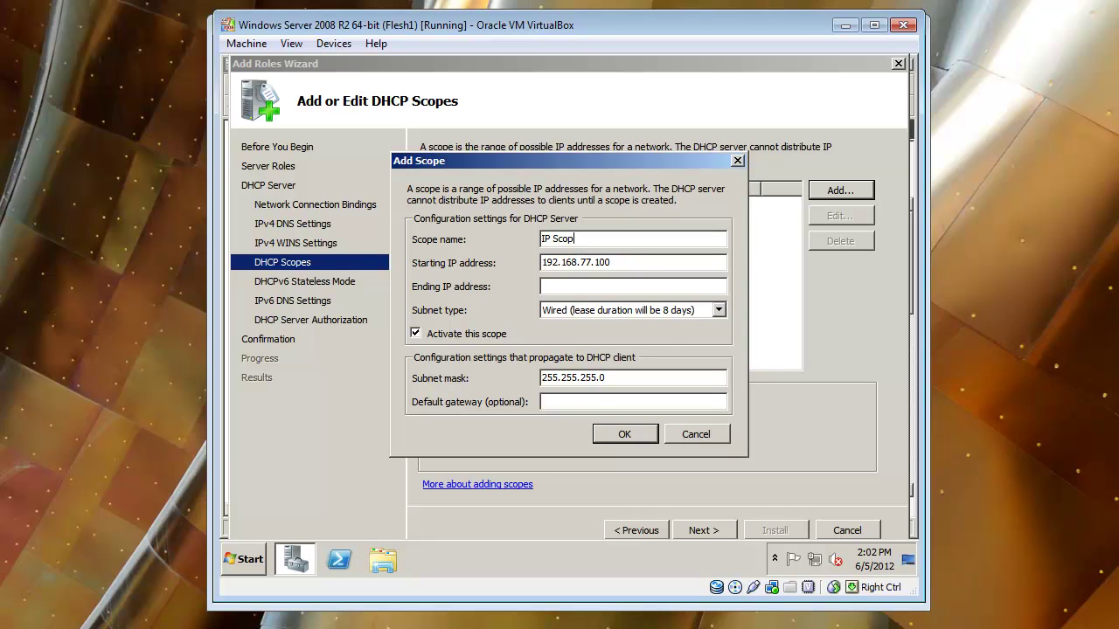
text(e192.168.77.200)
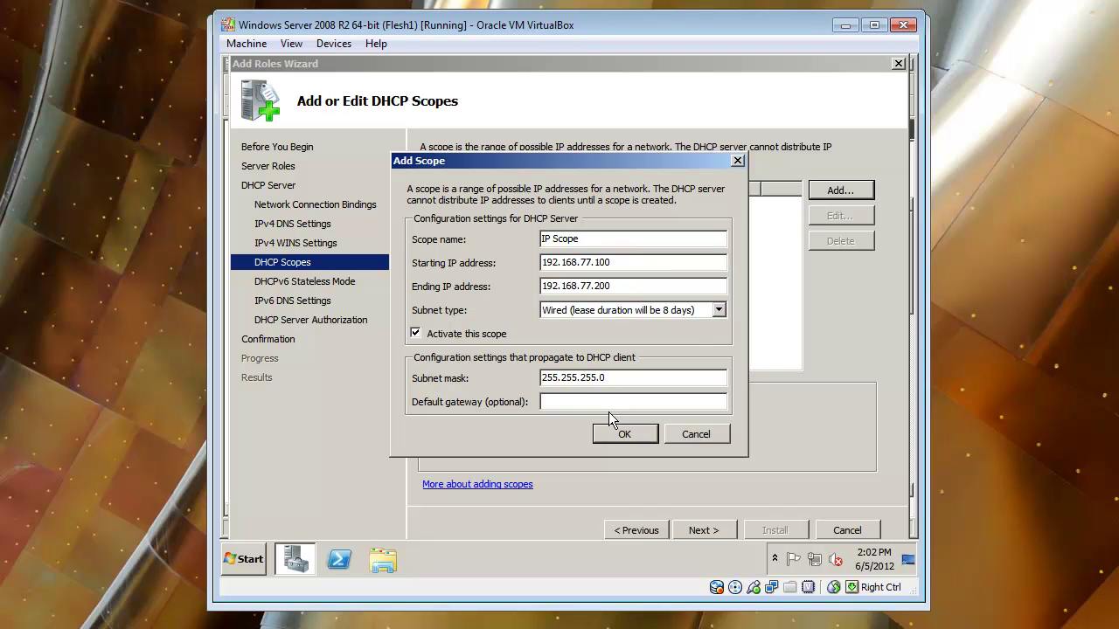
Keep mask 255.255.255.0, set gateway 192.168.77.1 and range 192.168.77.10–192.168.77.110, then save
drag(631, 379, 510, 367)
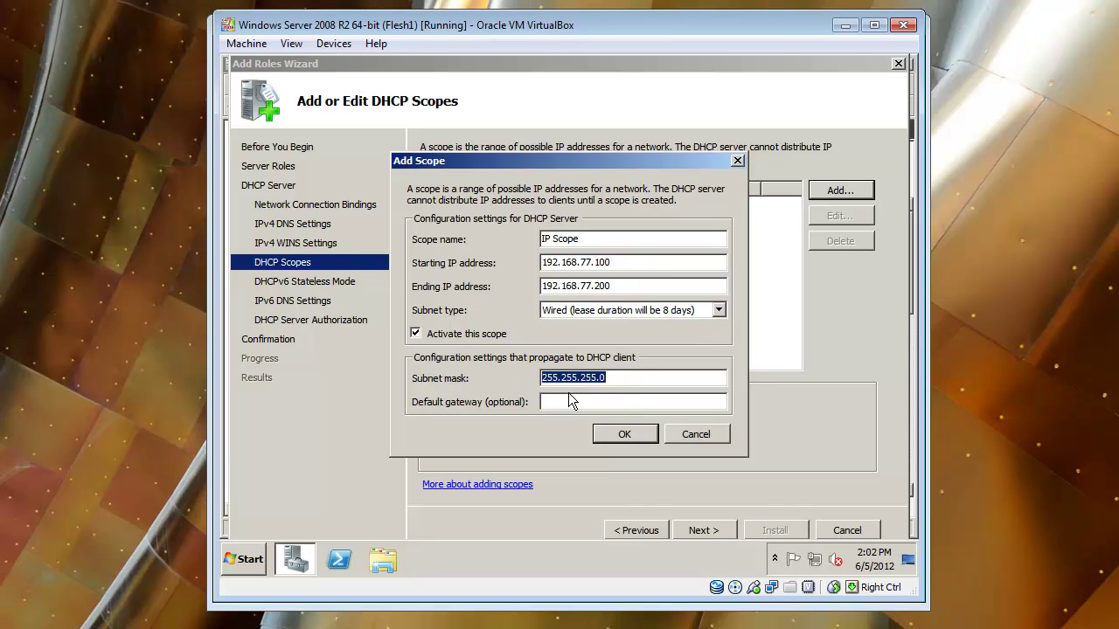
click(601, 381)
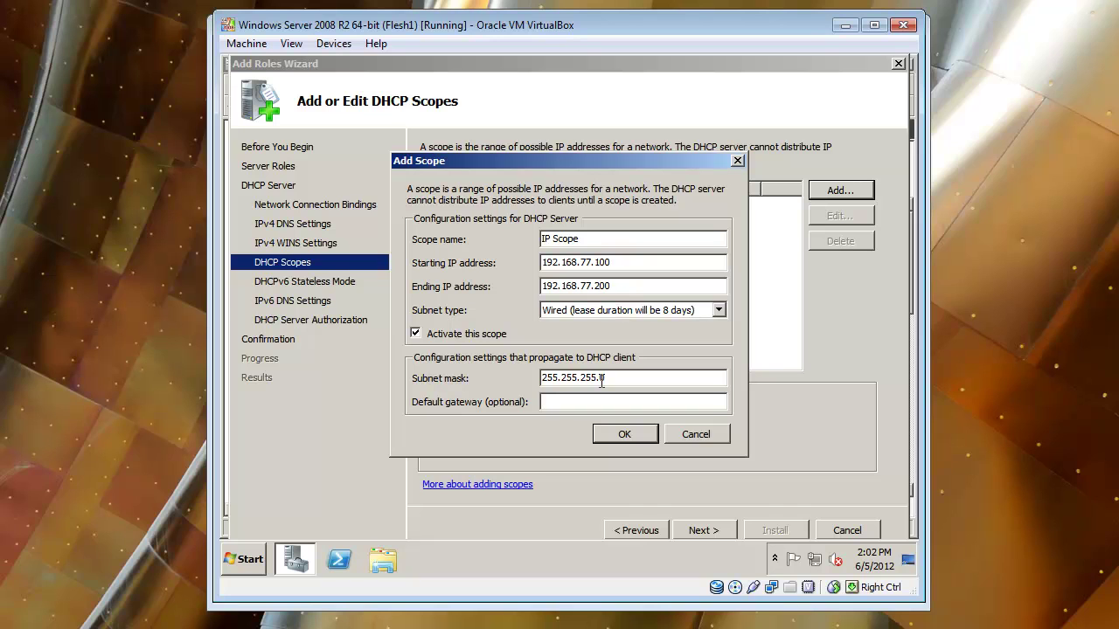
key(Tab)
text(192.168.77.1)
double_click(602, 262)
text(10)
double_click(619, 285)
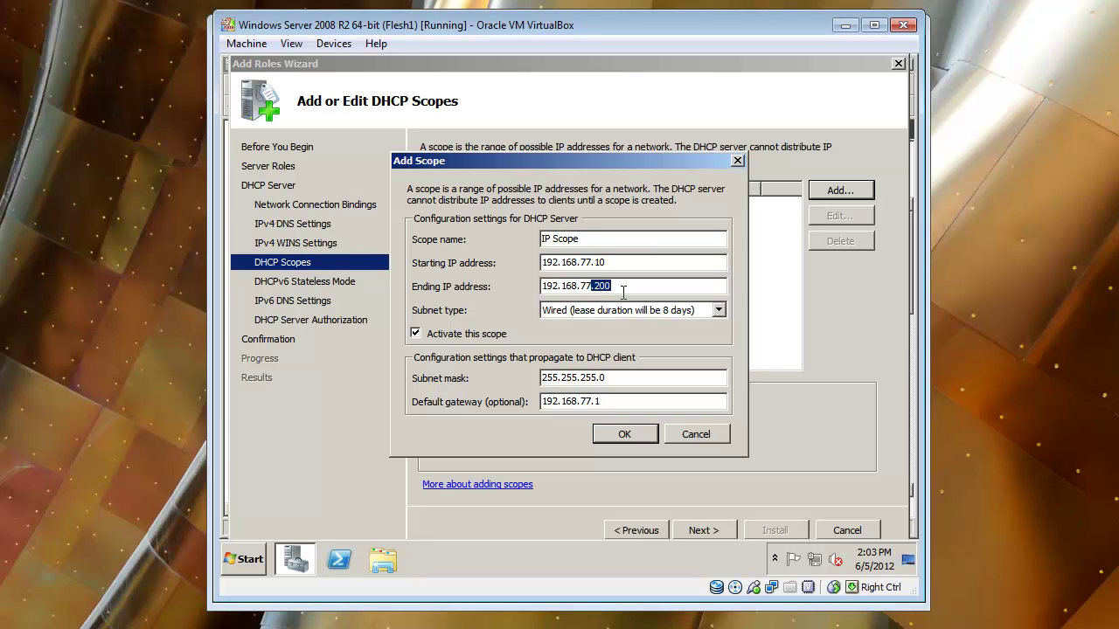
key(BackSpace)
text(.110)
click(639, 435)
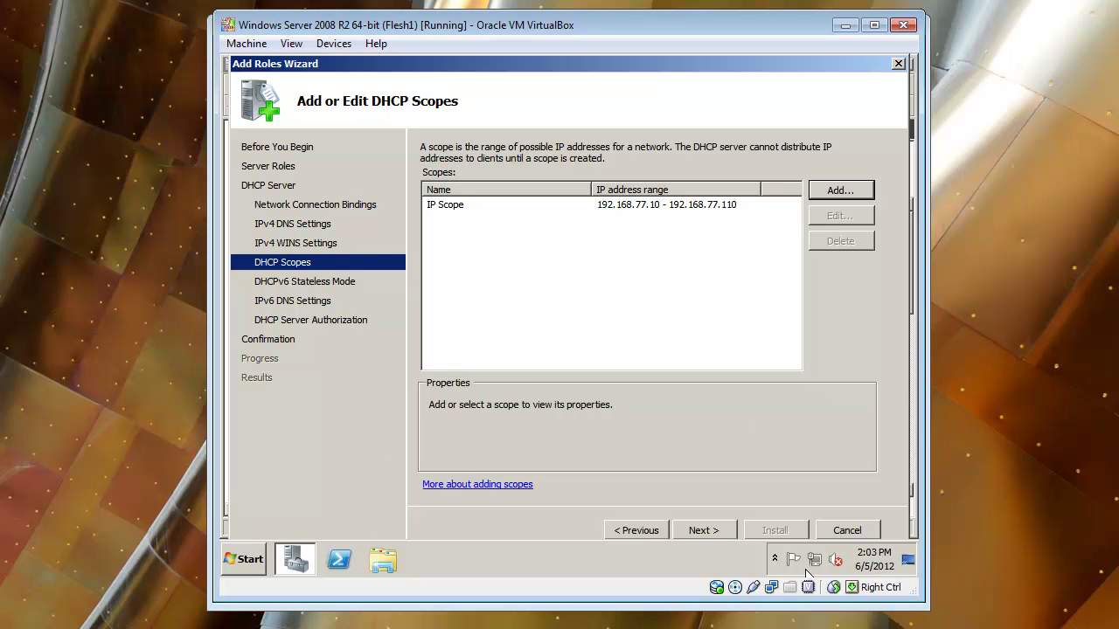
Disable DHCPv6 stateless mode, keep current credentials, and install the DHCP Server role
click(705, 531)
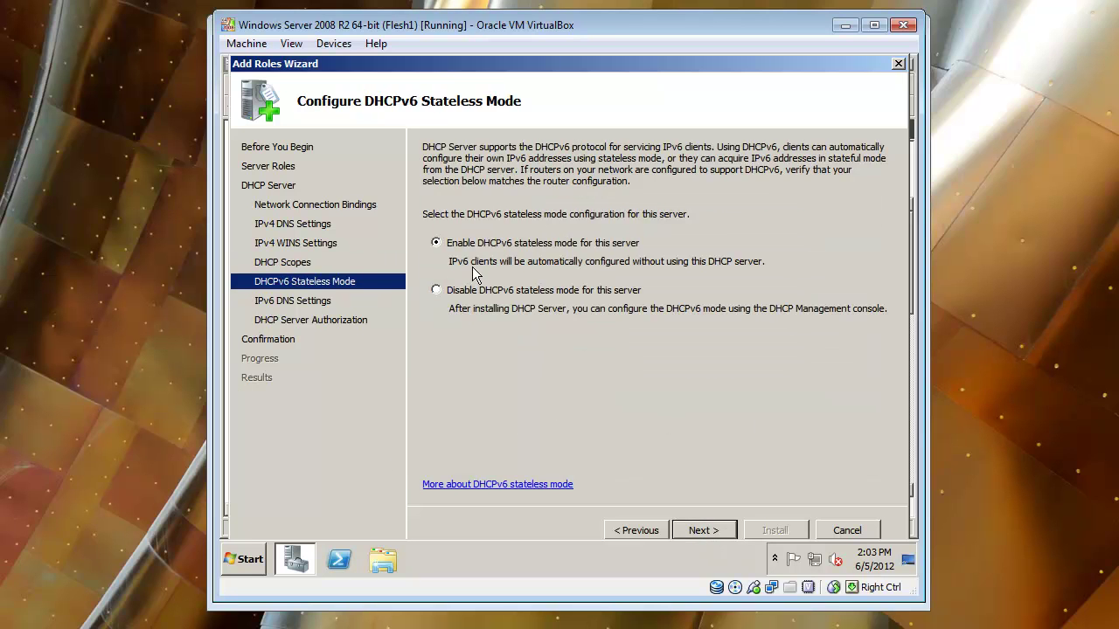
click(472, 295)
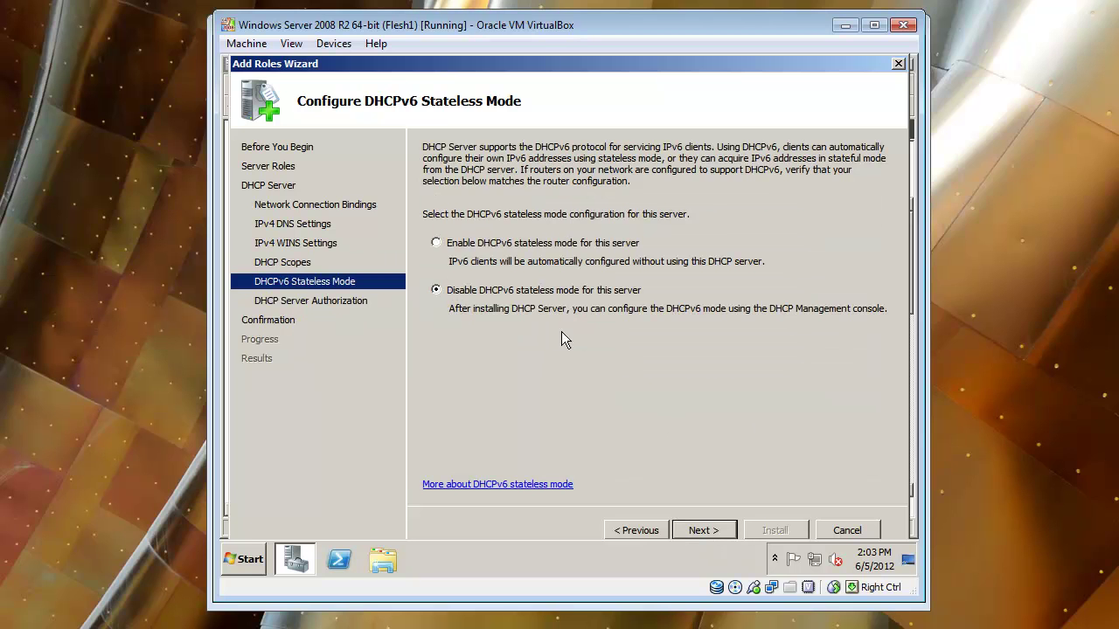
click(716, 531)
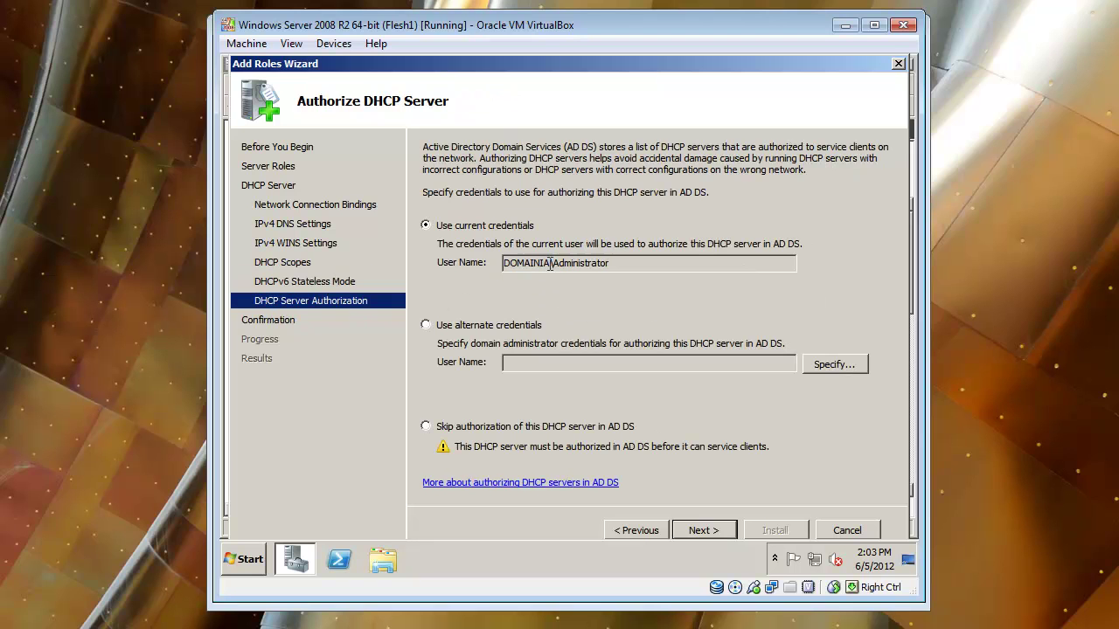
double_click(572, 264)
click(715, 530)
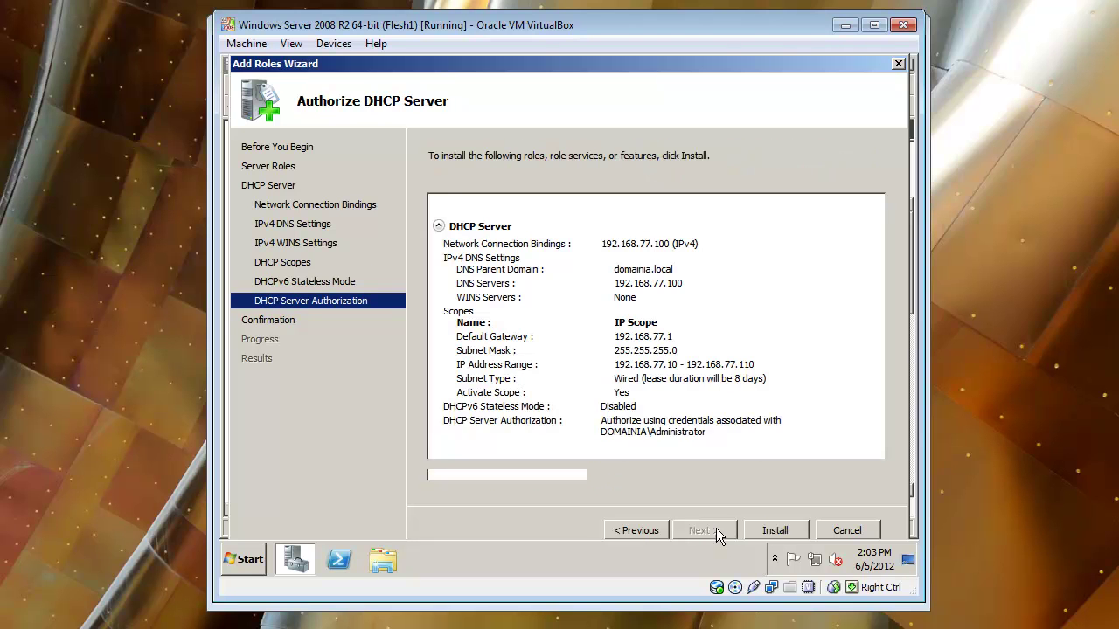
click(775, 531)
click(249, 562)
click(250, 563)
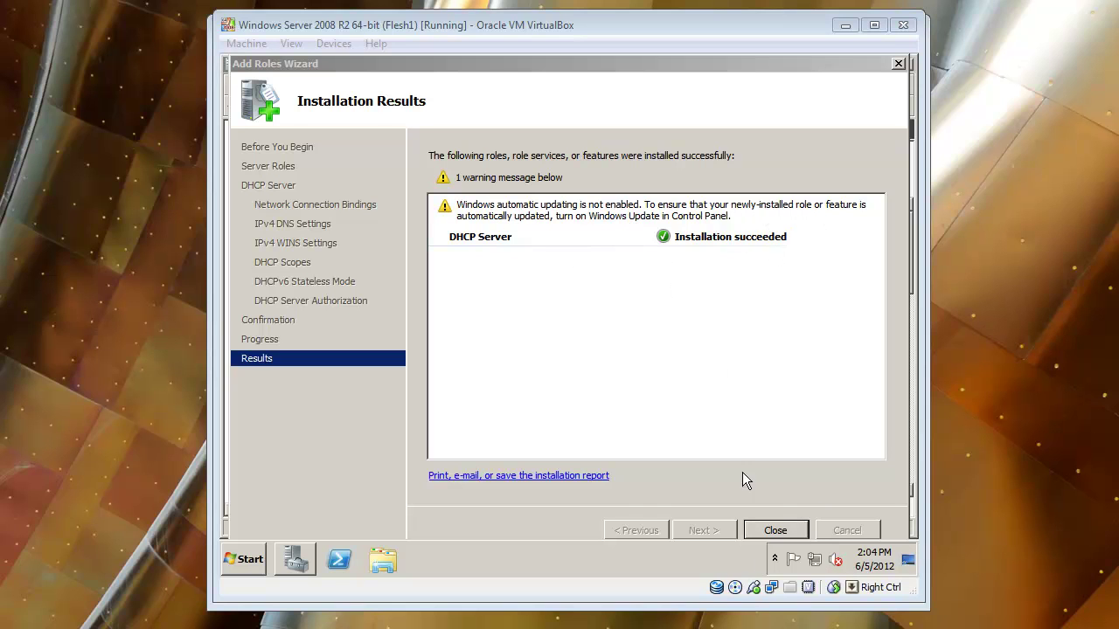
Close the completed Add Roles Wizard and open the DHCP Server role page from Roles Summary
click(775, 531)
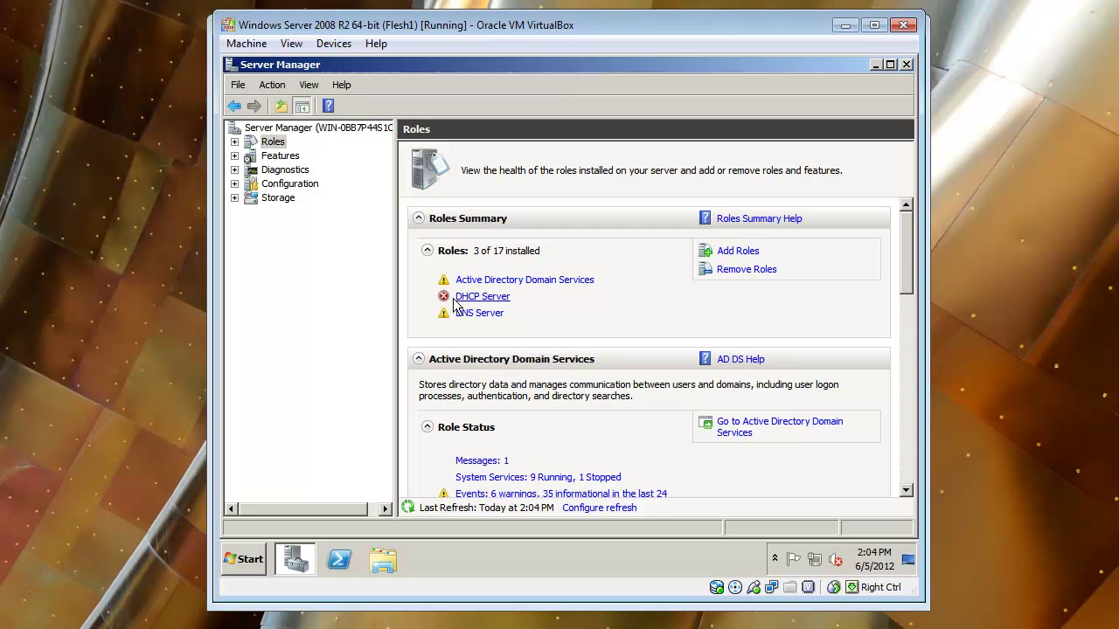
click(442, 300)
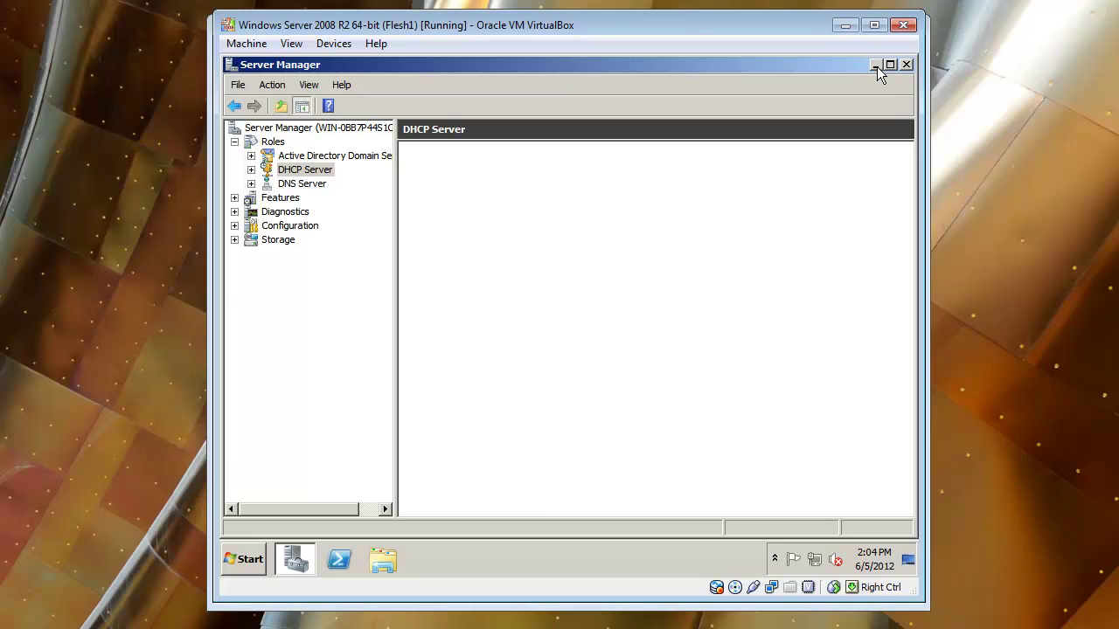
Bring the Windows XP VM forward and right-click My Computer in the Start menu
drag(577, 25, 636, 35)
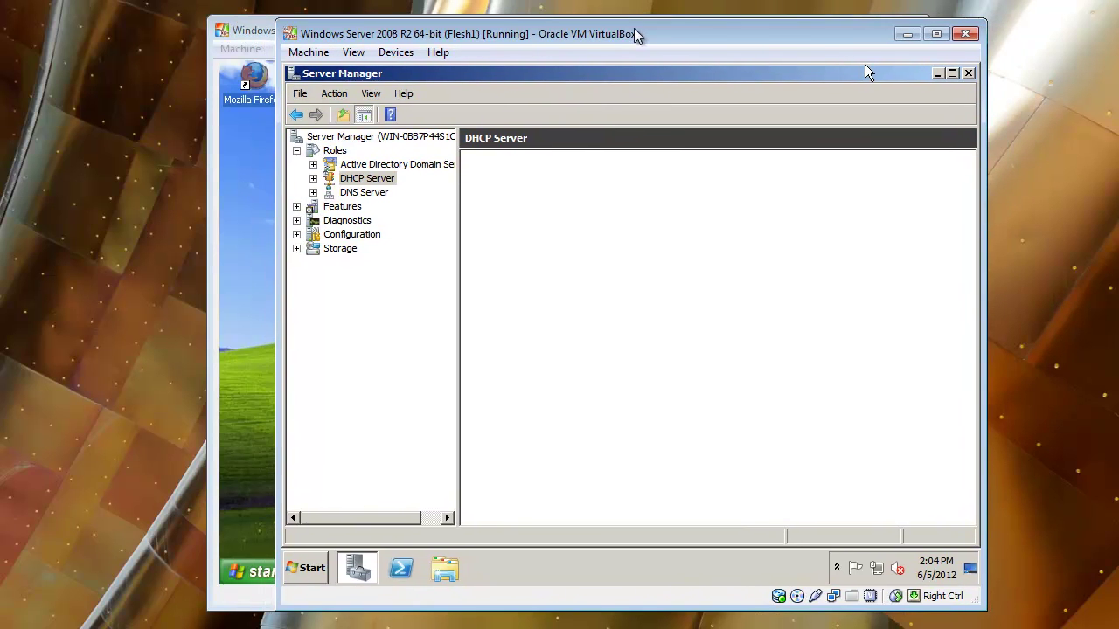
click(249, 33)
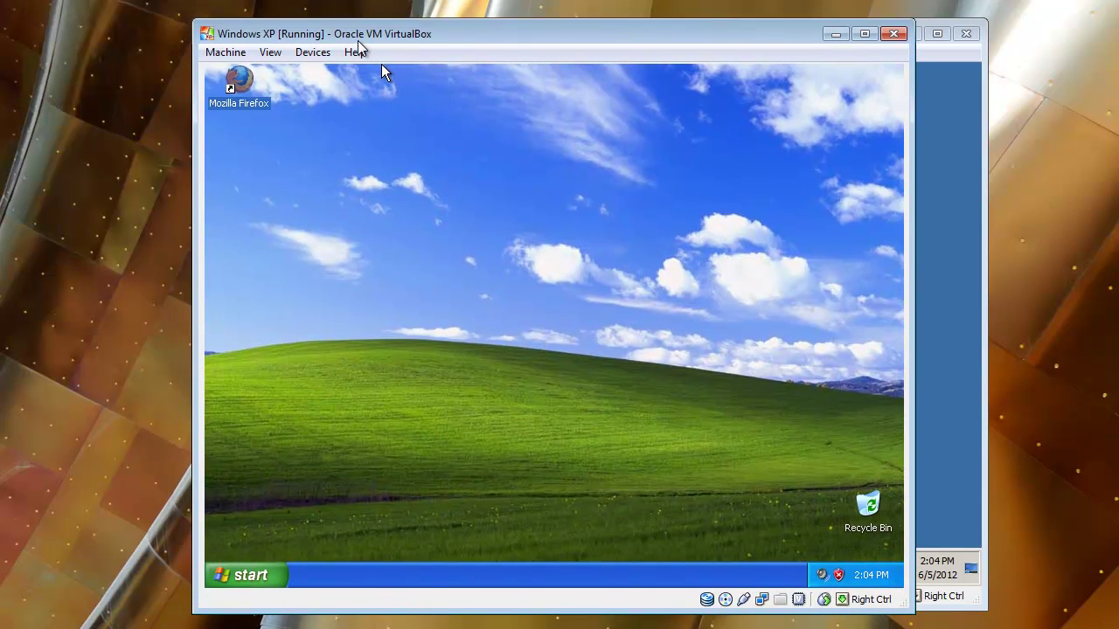
click(241, 577)
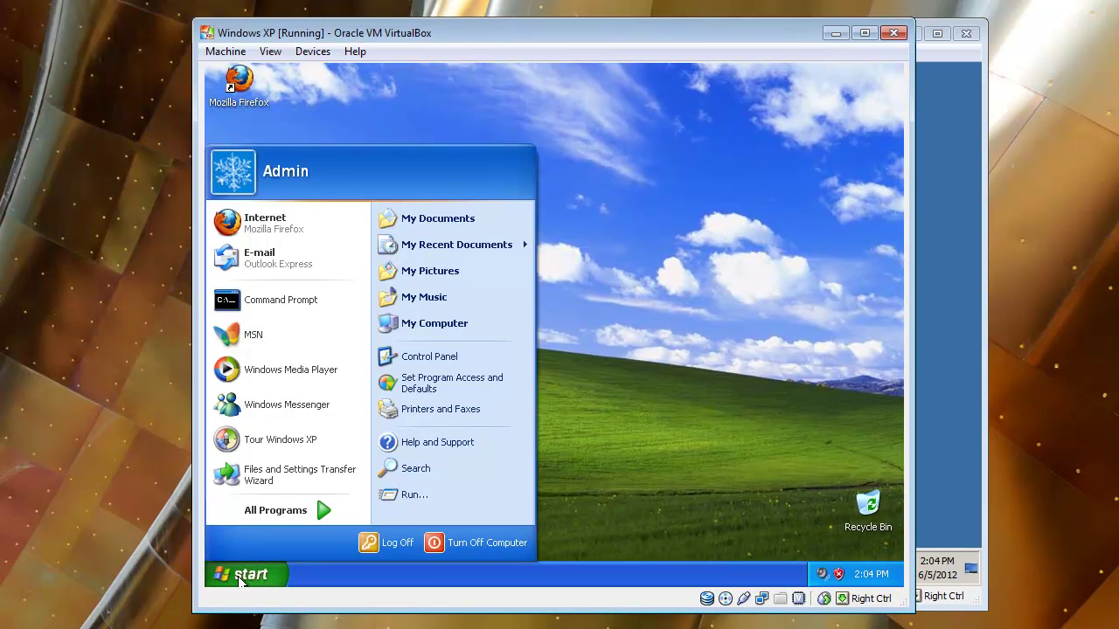
click(241, 578)
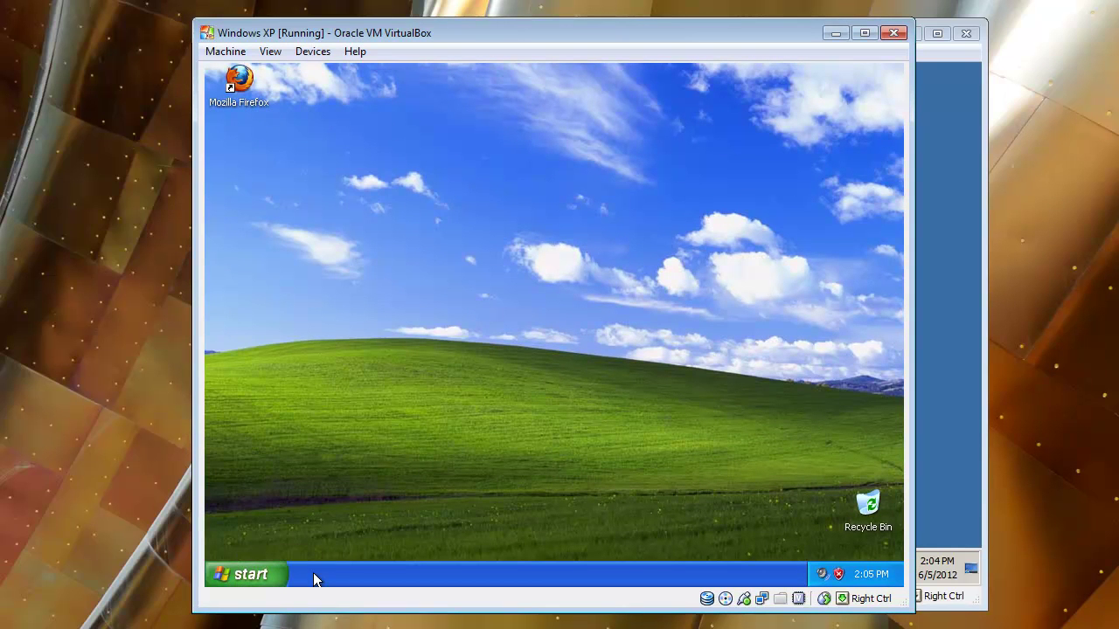
click(252, 579)
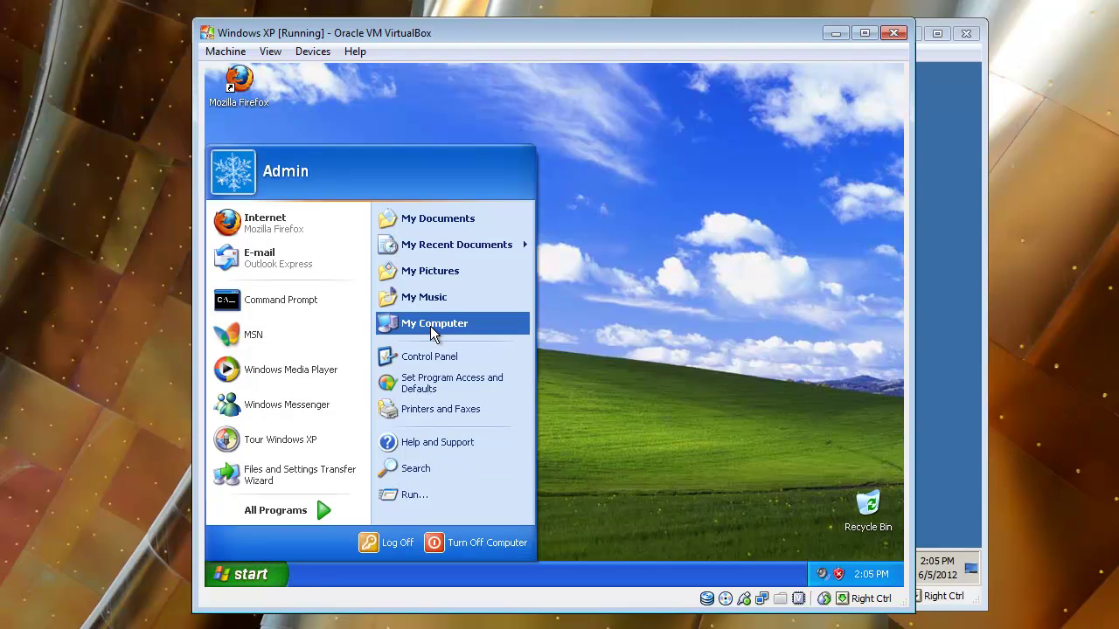
right_click(432, 330)
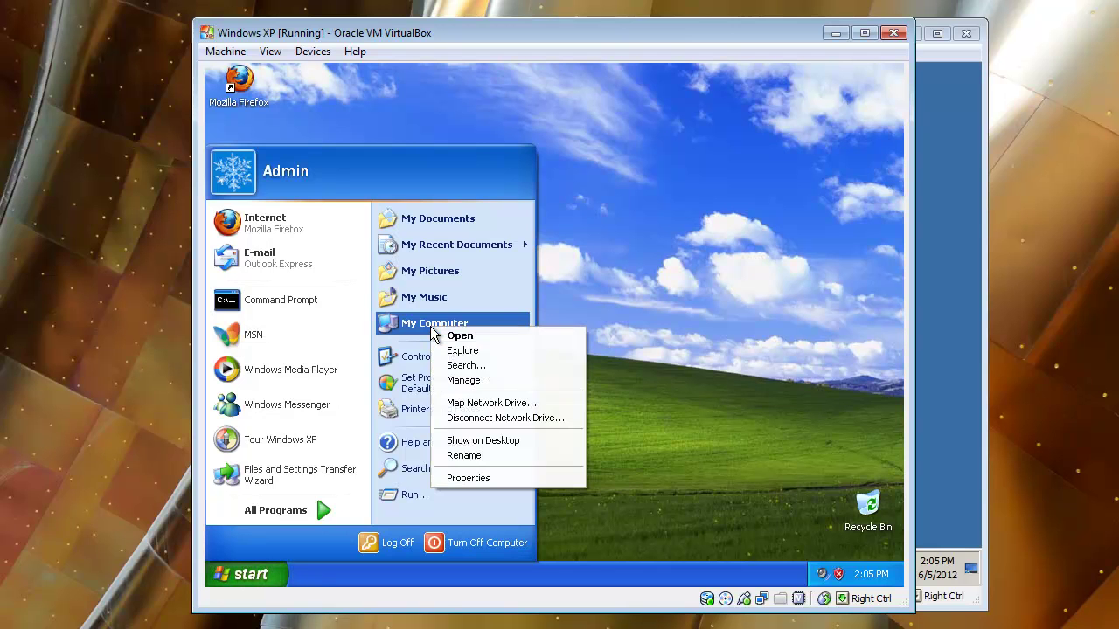
From System Properties' Computer Name tab, try joining the domain domainia.local
click(488, 478)
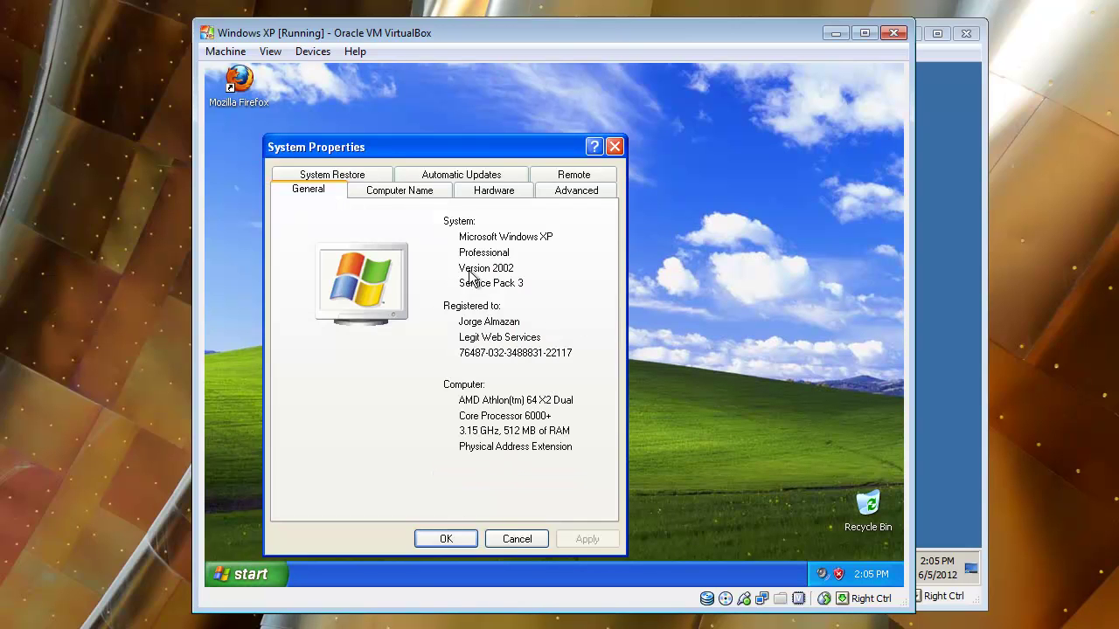
click(398, 190)
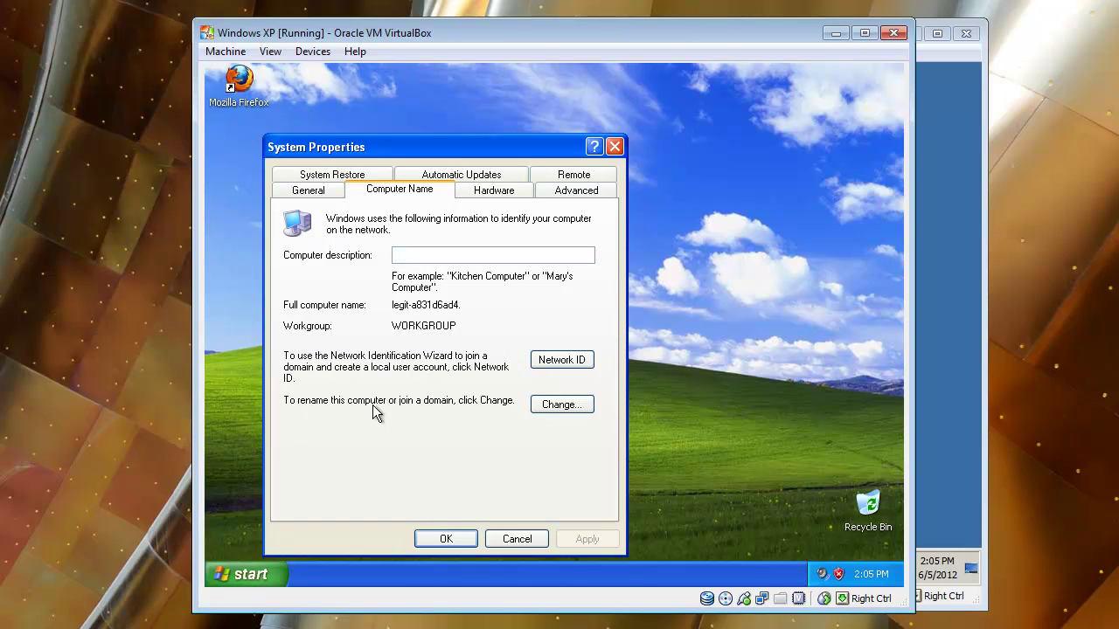
click(557, 407)
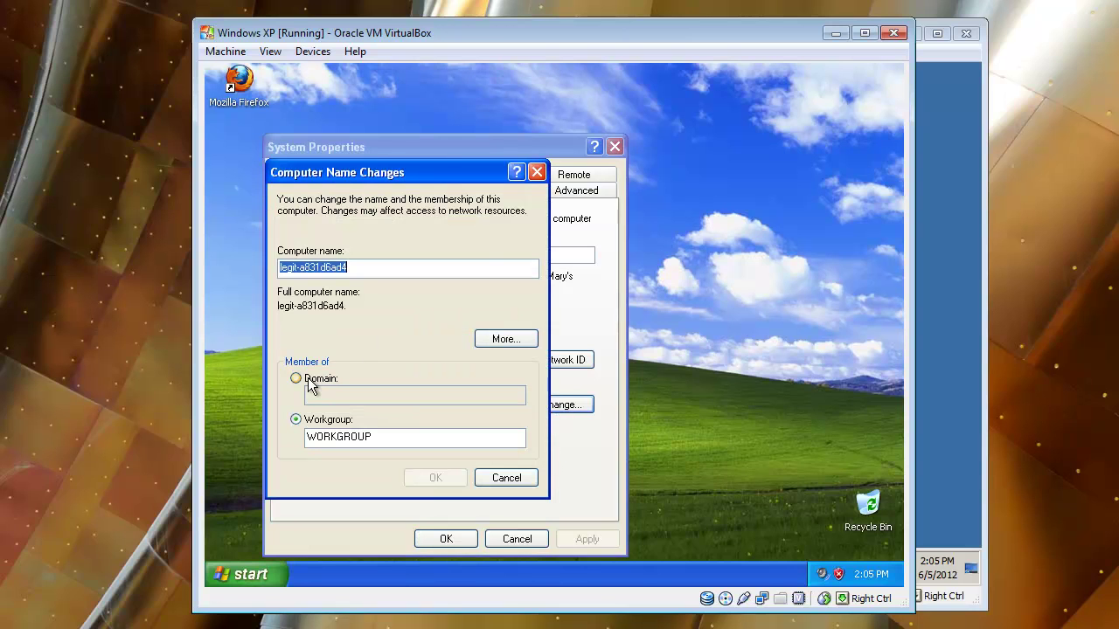
click(310, 382)
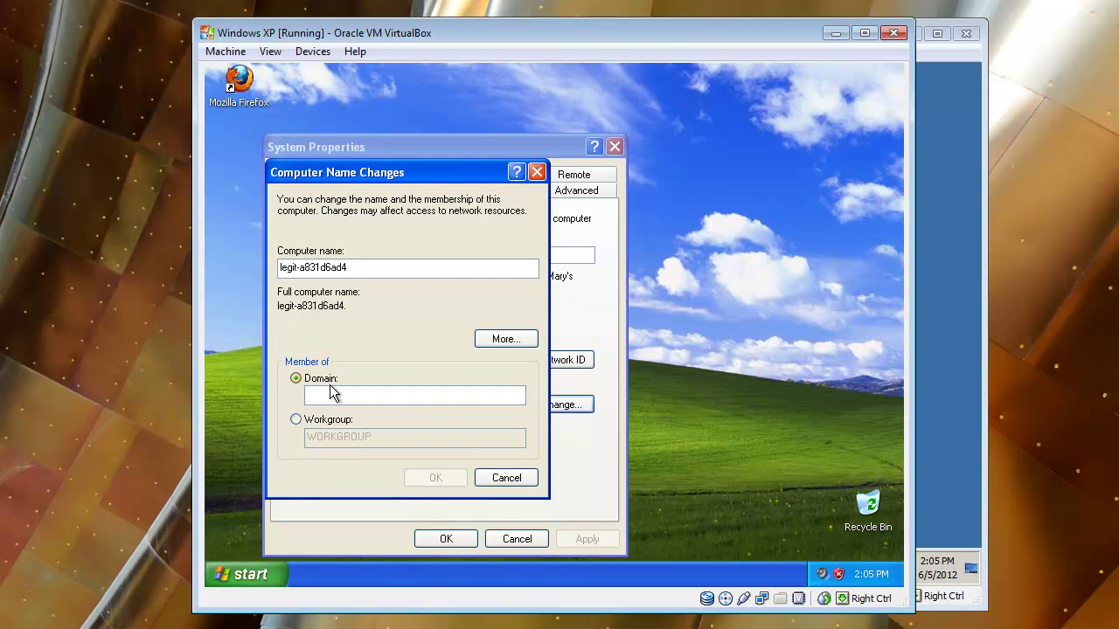
text(domainia.local)
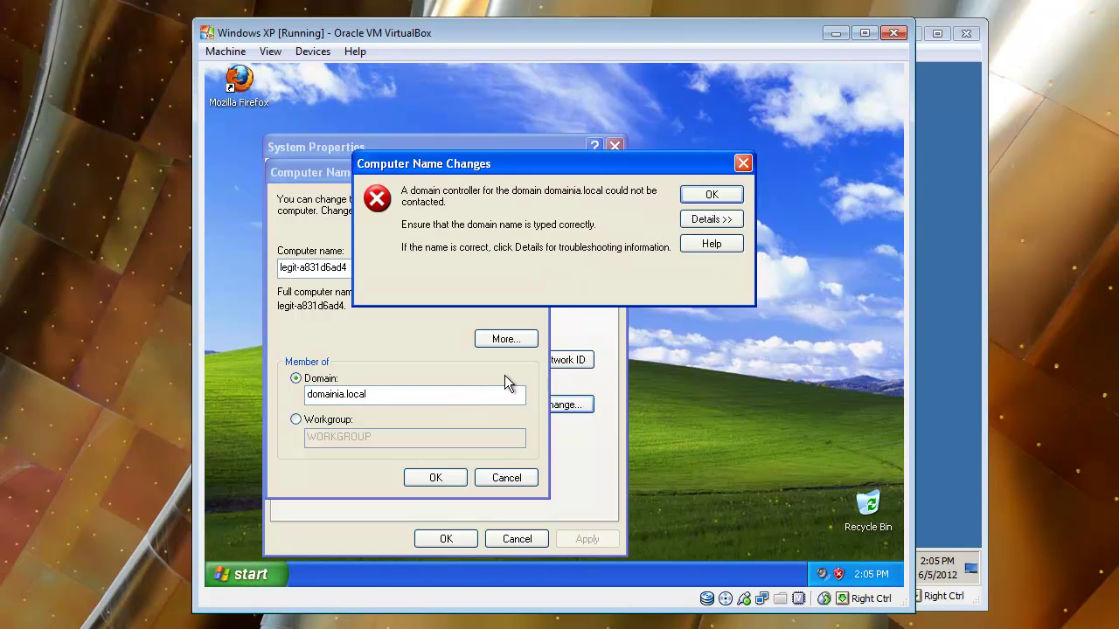
Dismiss the error, change the domain to domainia, and submit the domain admin credentials
click(712, 195)
click(380, 393)
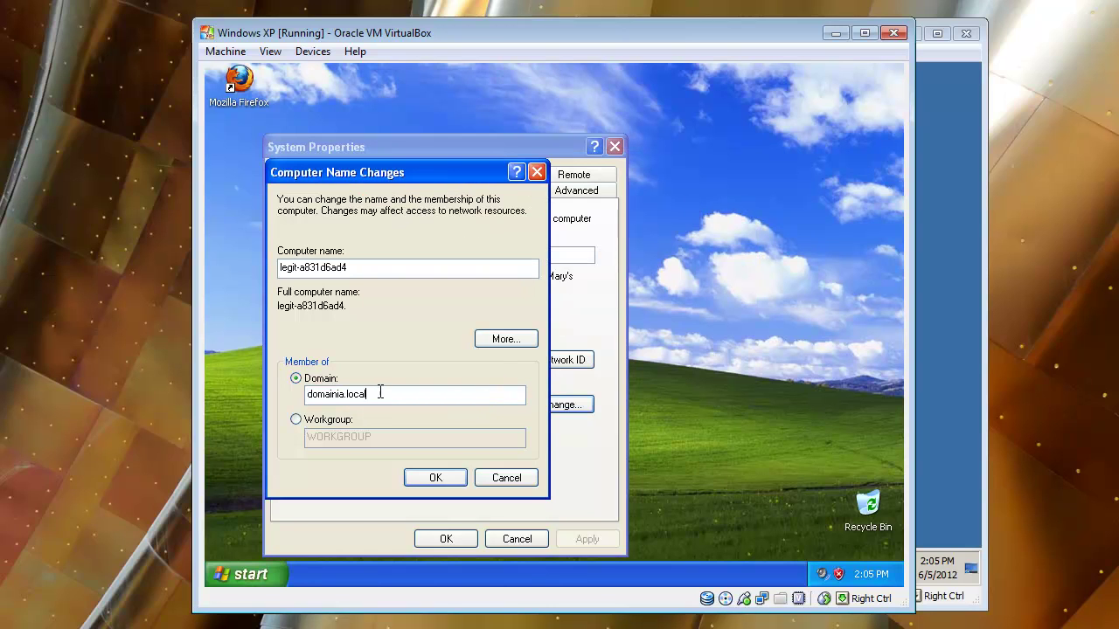
key(BackSpace)
key(BackSpace)
key(Return)
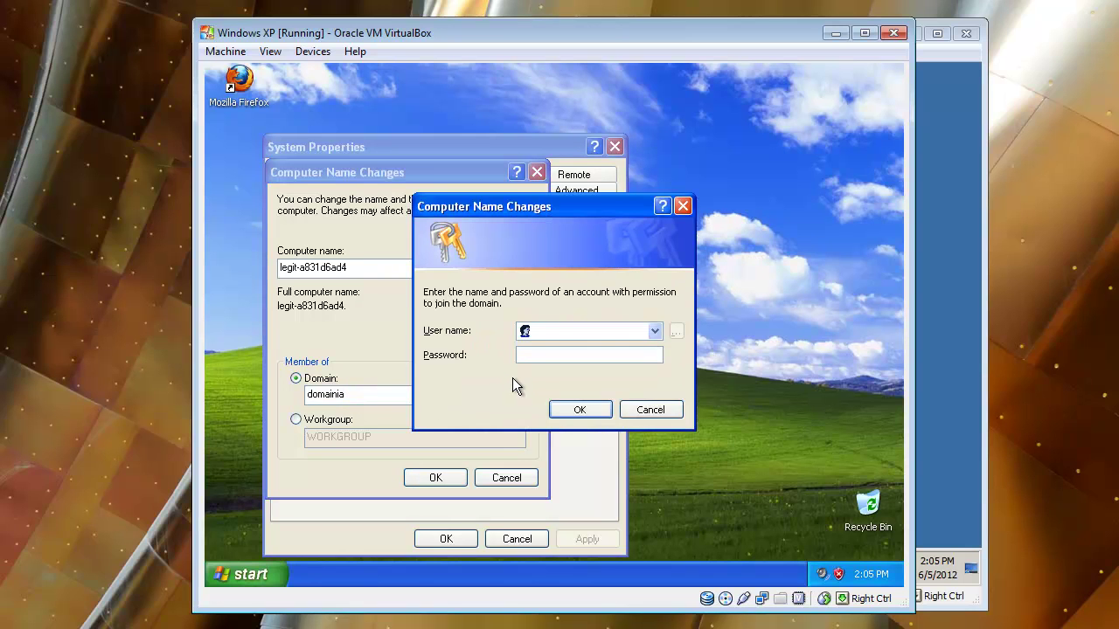
drag(544, 210, 614, 250)
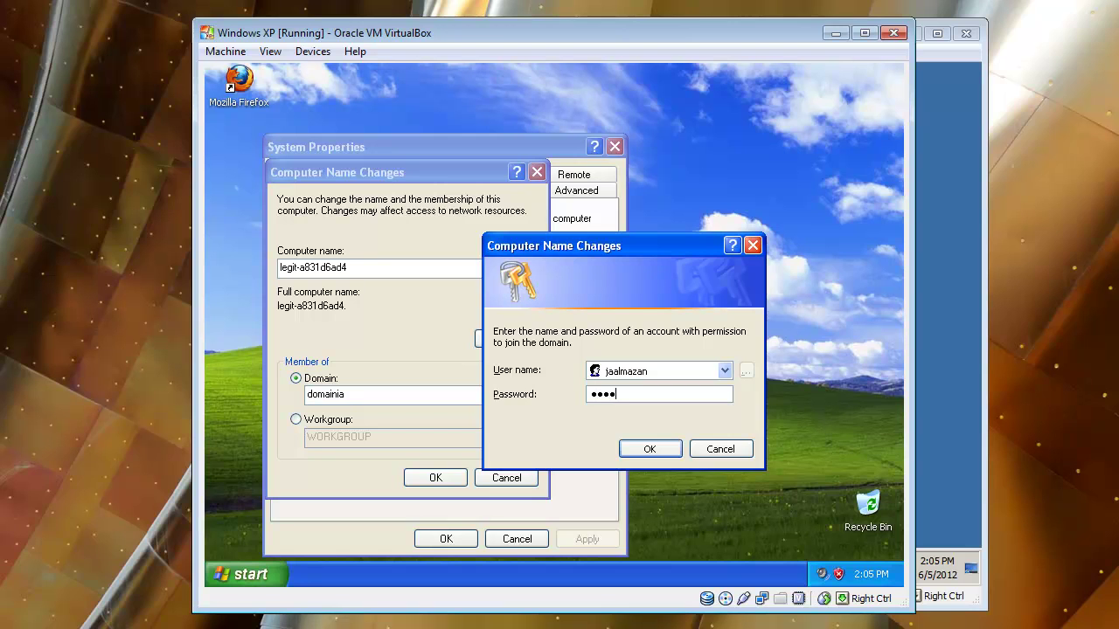
key(Return)
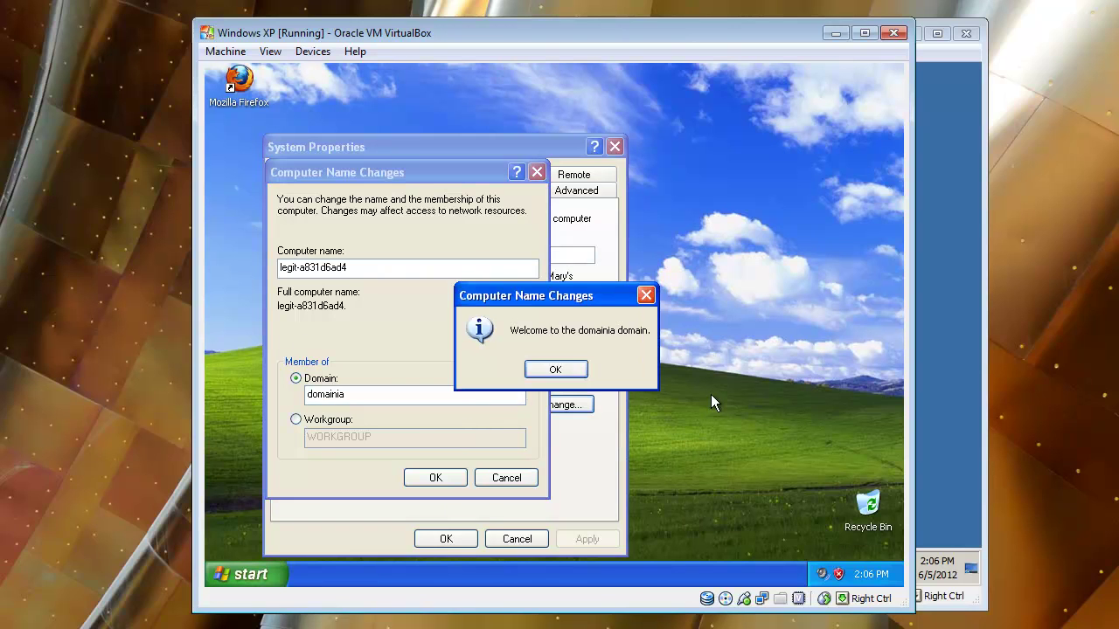
Acknowledge the domain welcome and restart notice, close System Properties, and restart now
drag(502, 302, 531, 283)
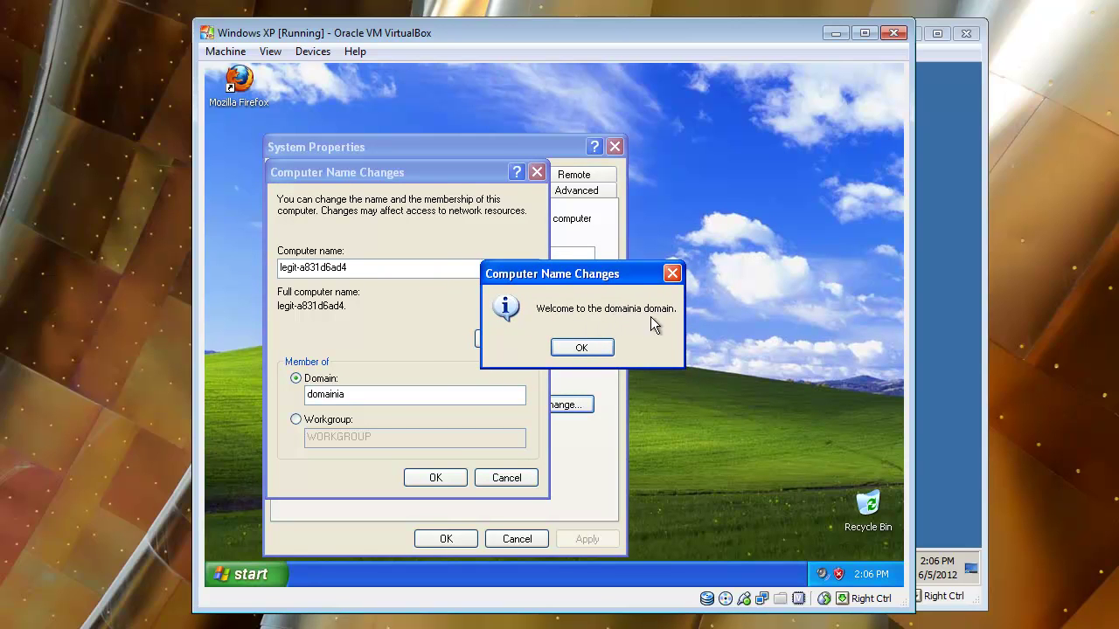
click(603, 347)
click(552, 376)
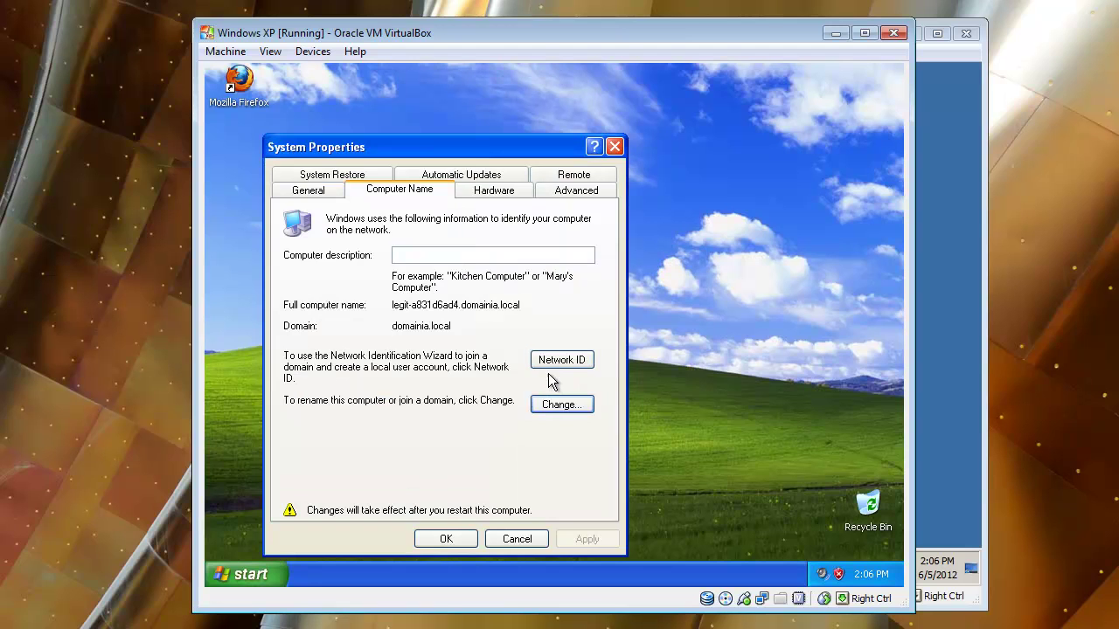
click(437, 542)
click(528, 377)
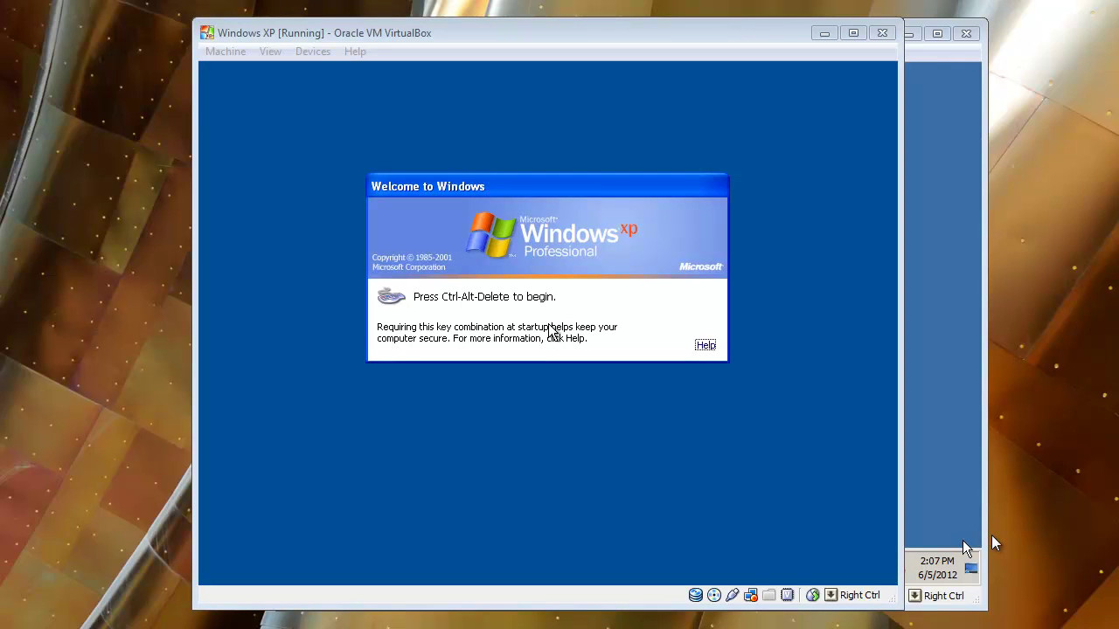
Send Ctrl-Alt-Del to the XP guest and choose DOMAINIA as the logon destination
click(536, 378)
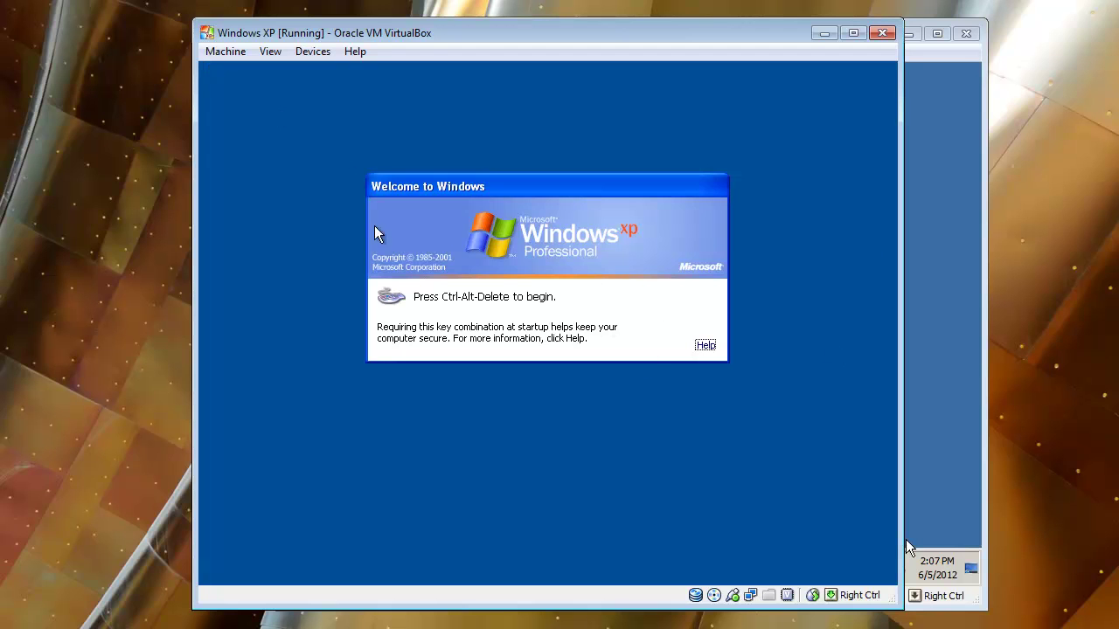
click(220, 52)
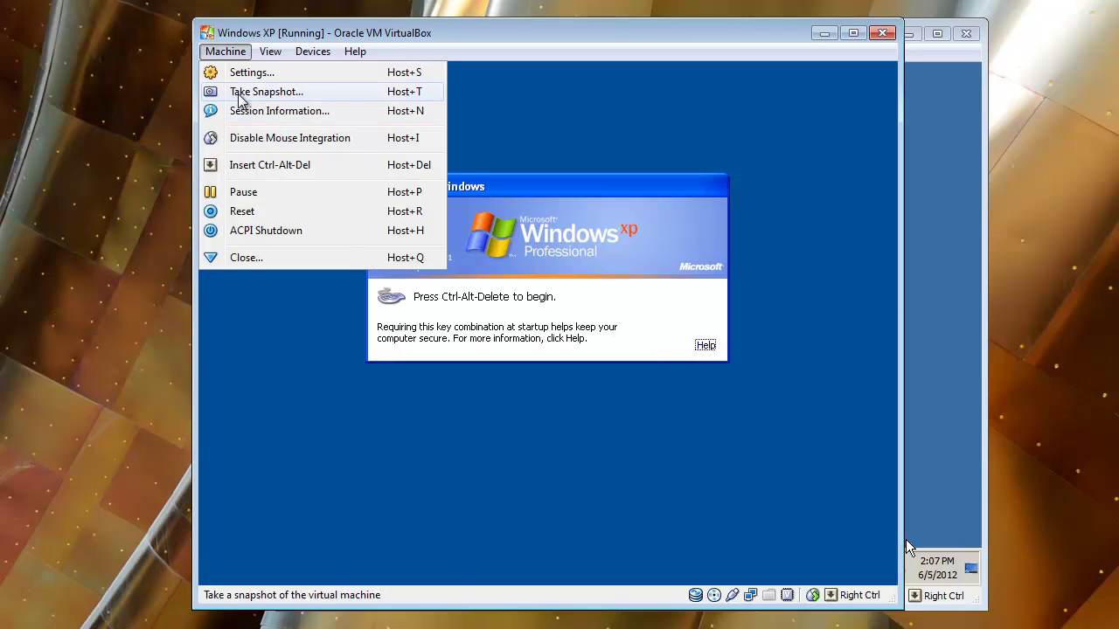
click(253, 166)
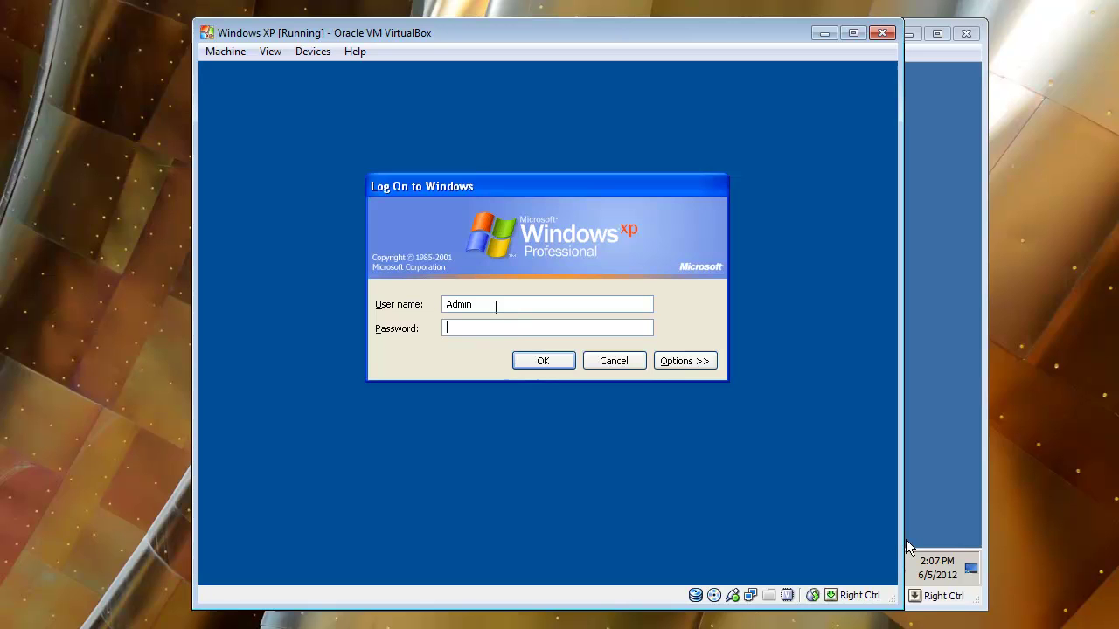
double_click(471, 311)
click(485, 328)
double_click(488, 303)
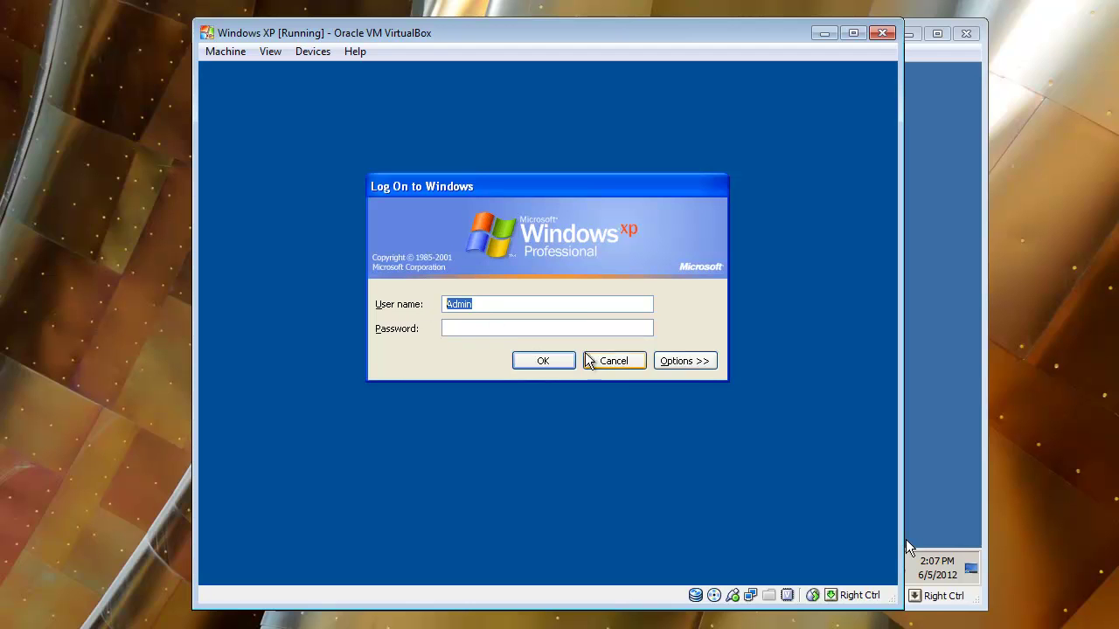
click(695, 363)
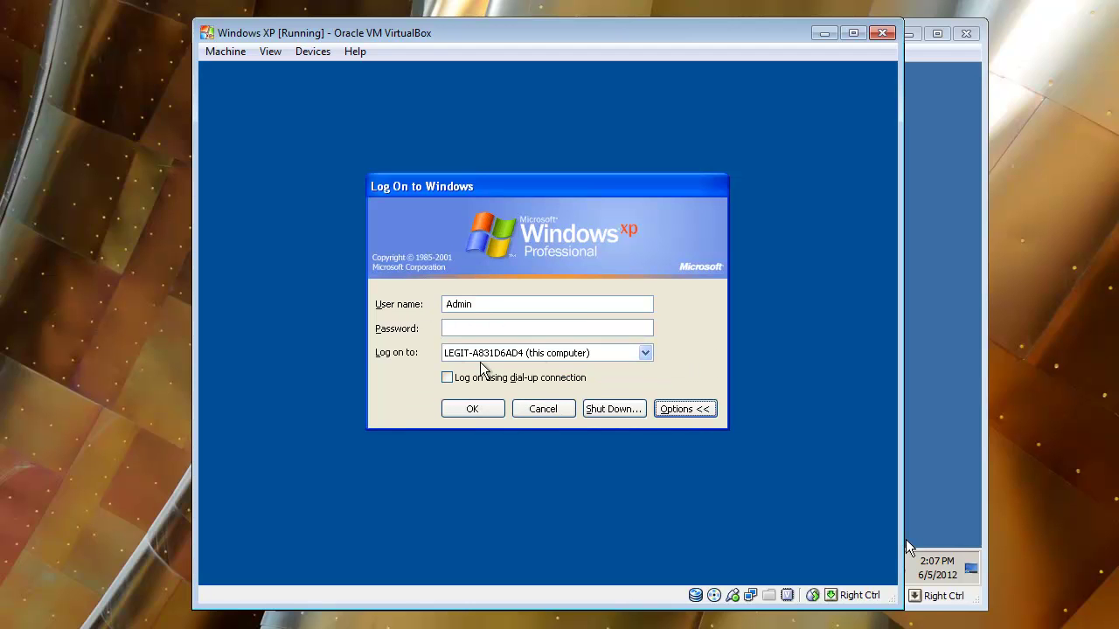
click(538, 354)
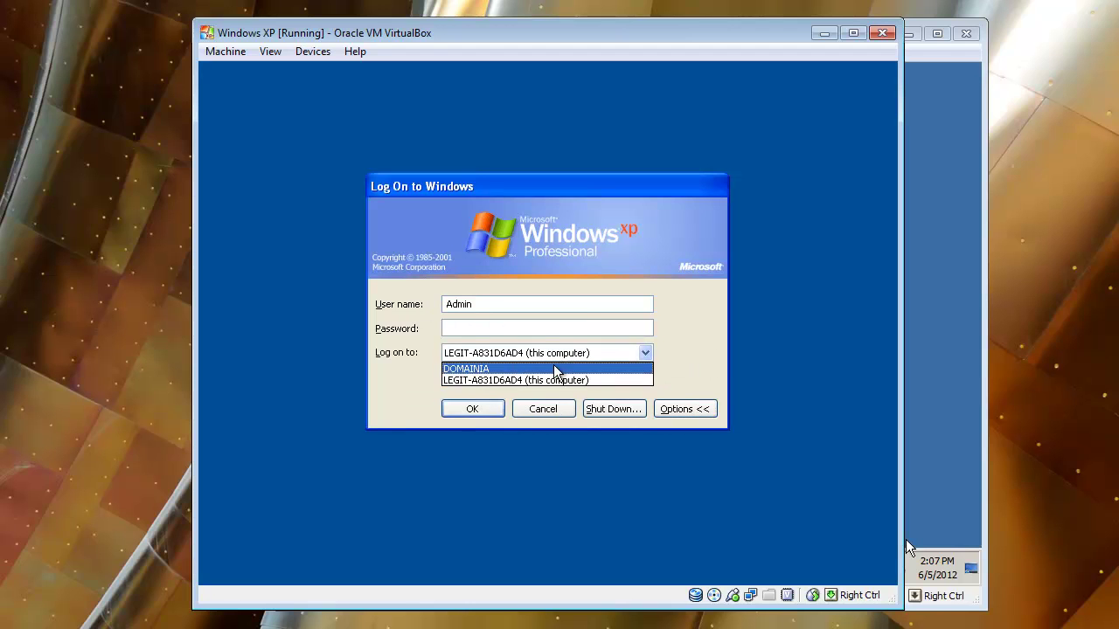
click(503, 369)
click(467, 332)
Enter the domain user's name and password and log on to DOMAINIA
double_click(482, 304)
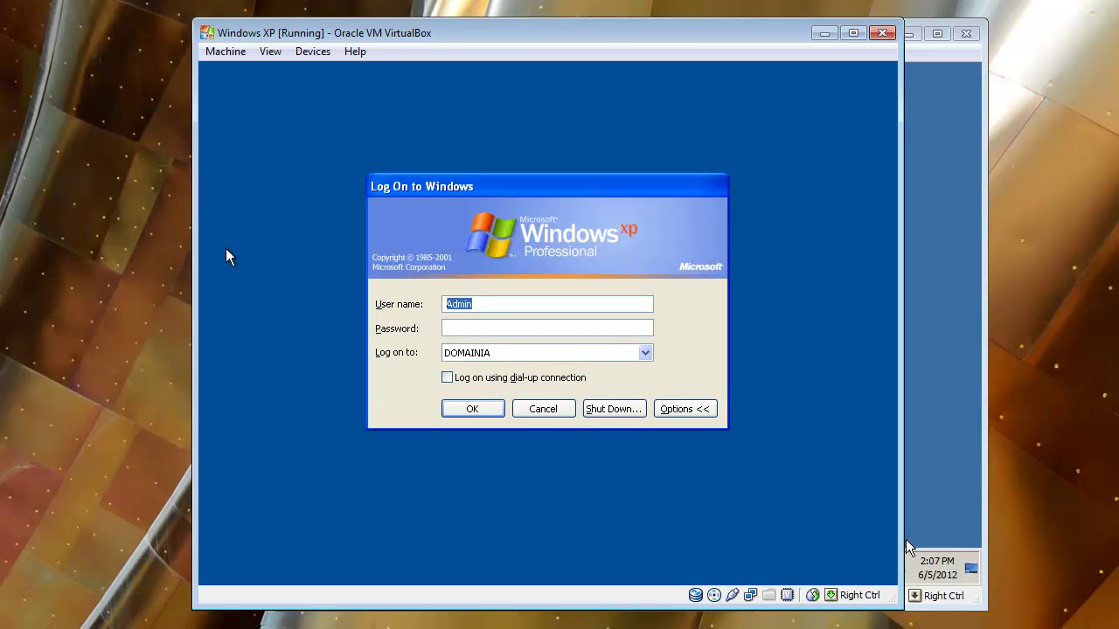
key(BackSpace)
text(adm)
key(BackSpace)
key(BackSpace)
key(BackSpace)
key(Tab)
text(a********)
key(Return)
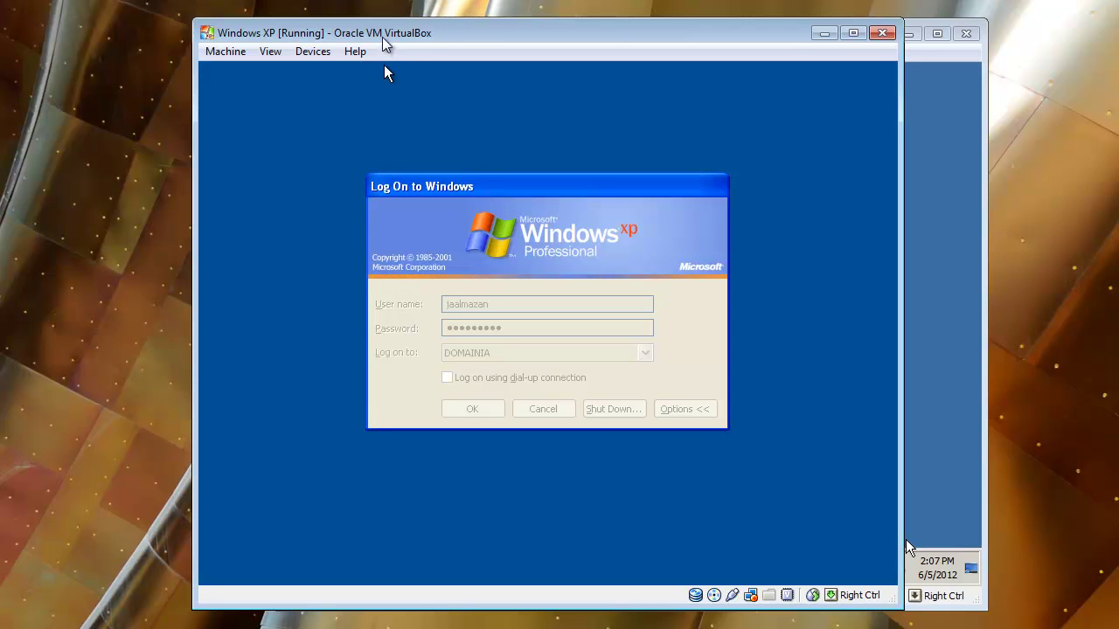
drag(387, 41, 354, 41)
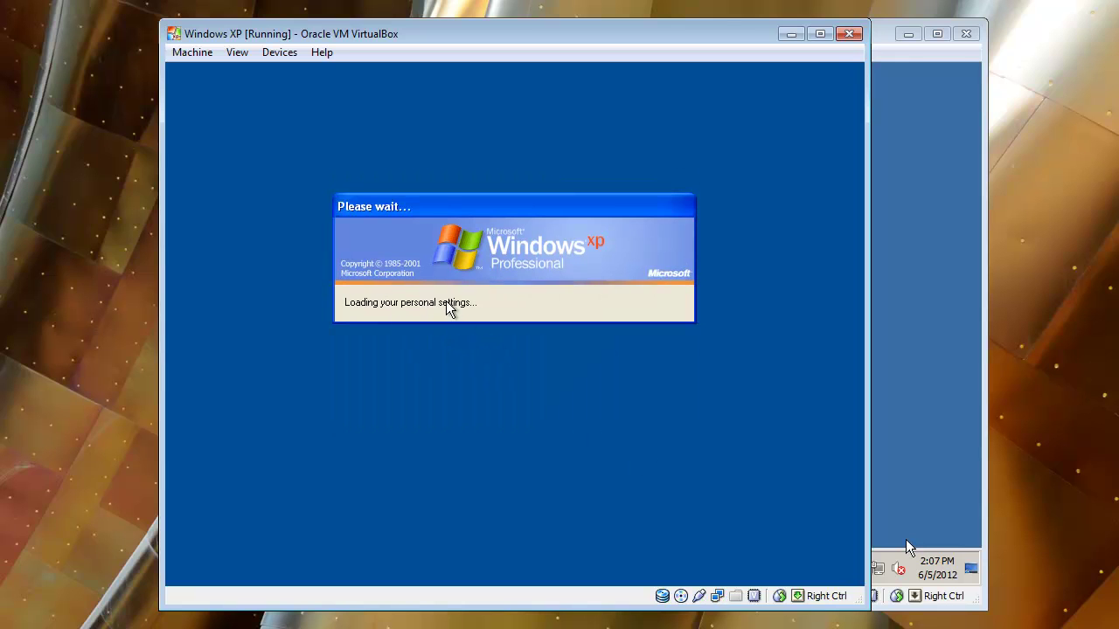
Switch to the Windows Server VM, open its Start menu, then return to the Windows XP VM
click(929, 283)
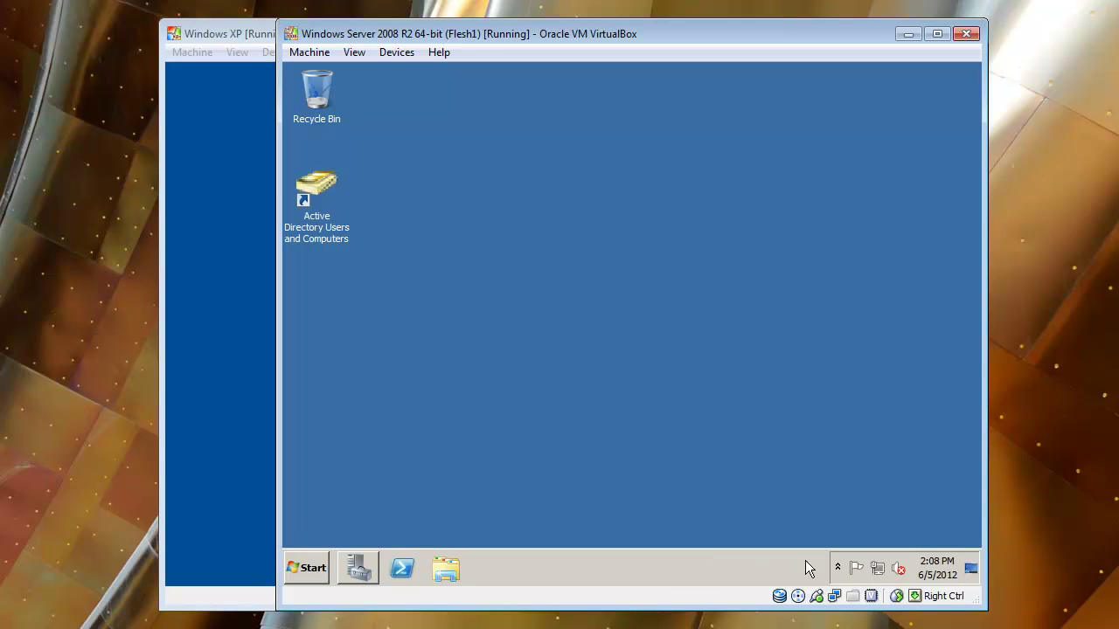
mouse_move(877, 573)
click(194, 352)
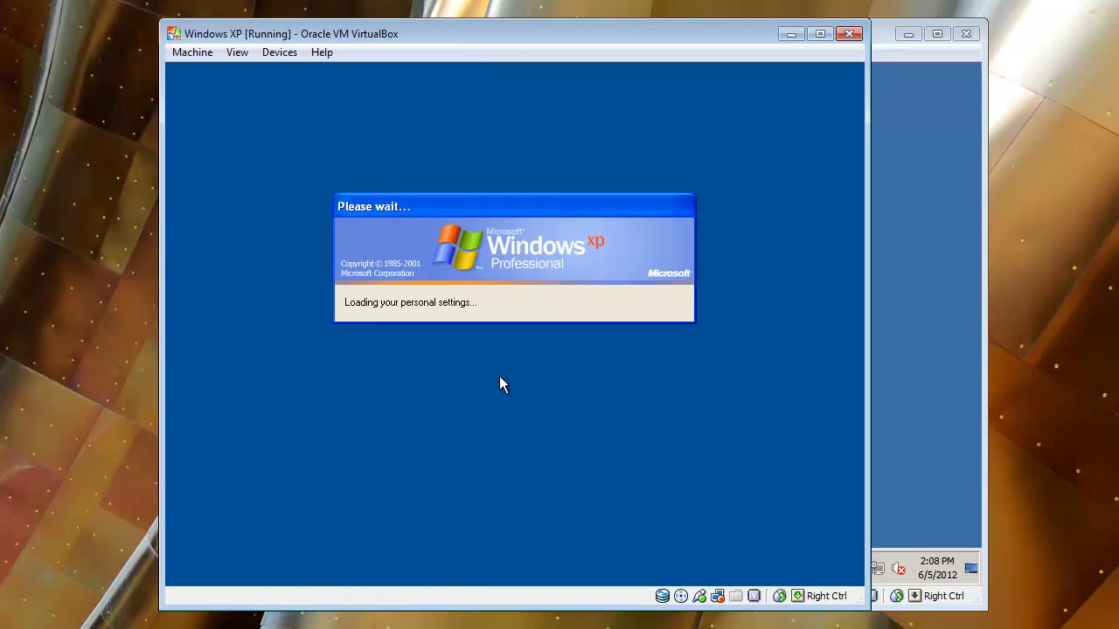
click(944, 375)
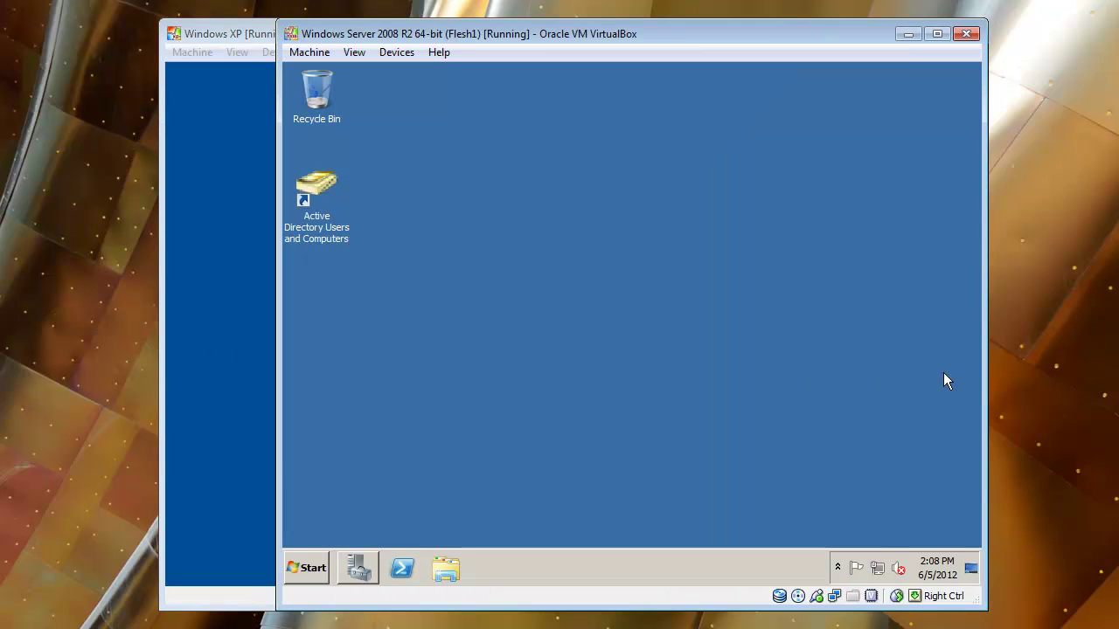
click(318, 571)
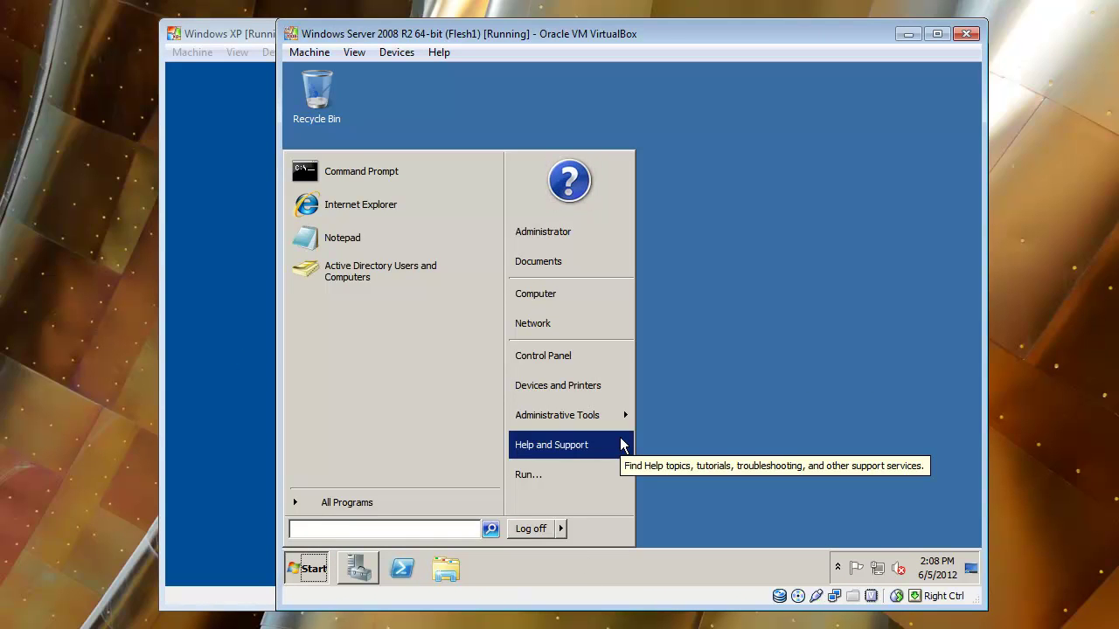
click(222, 325)
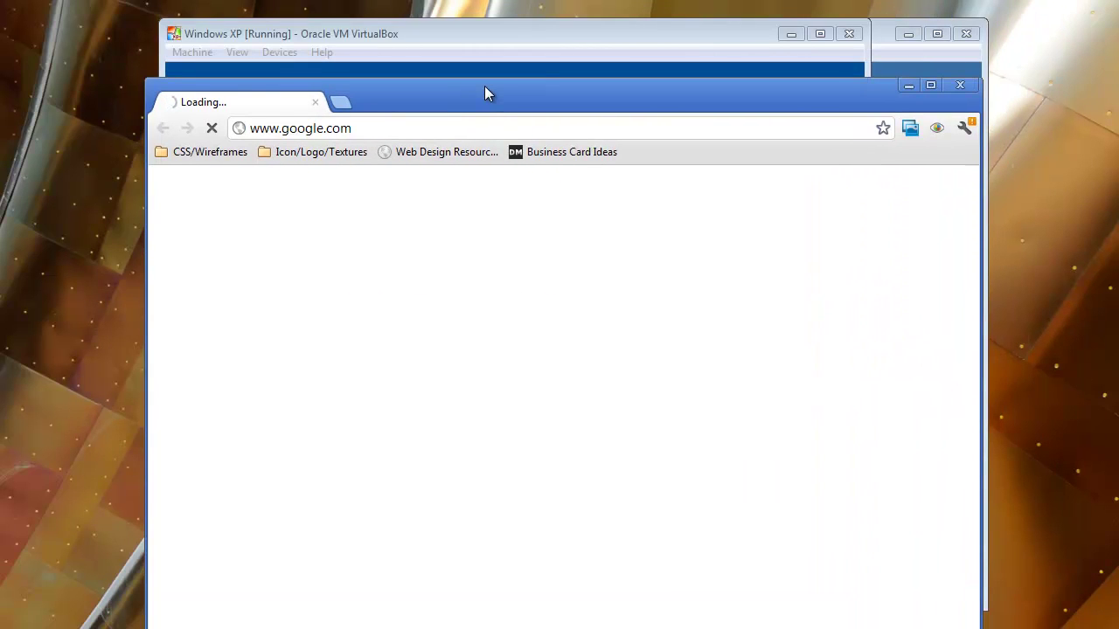
Drag the Chrome window toward the top-left to uncover the Windows XP machine
drag(486, 87, 452, 19)
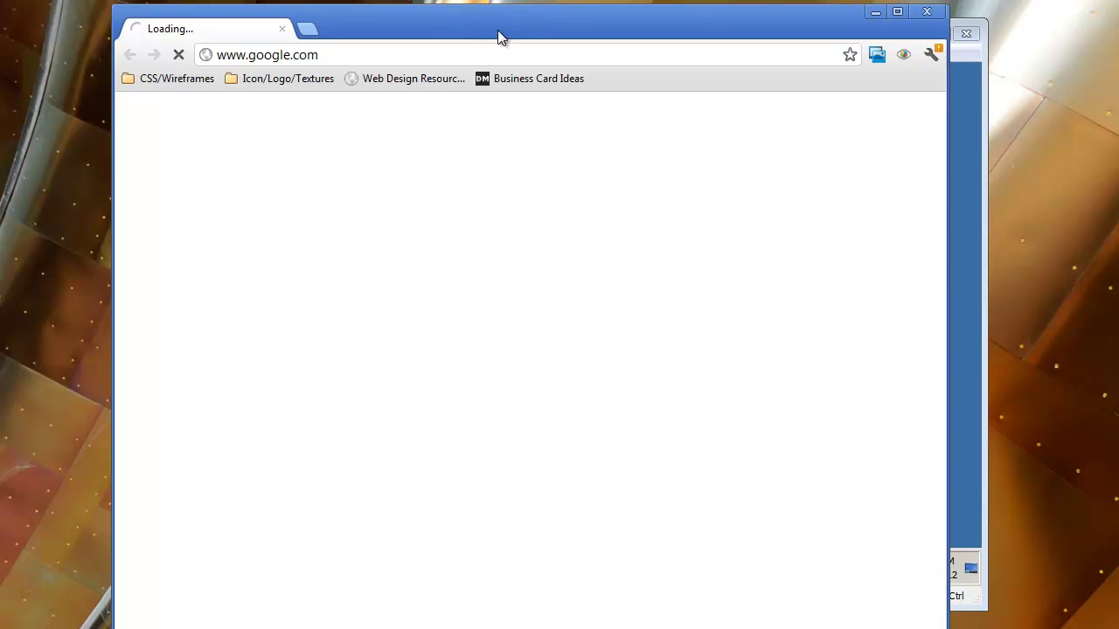
drag(499, 35, 394, 22)
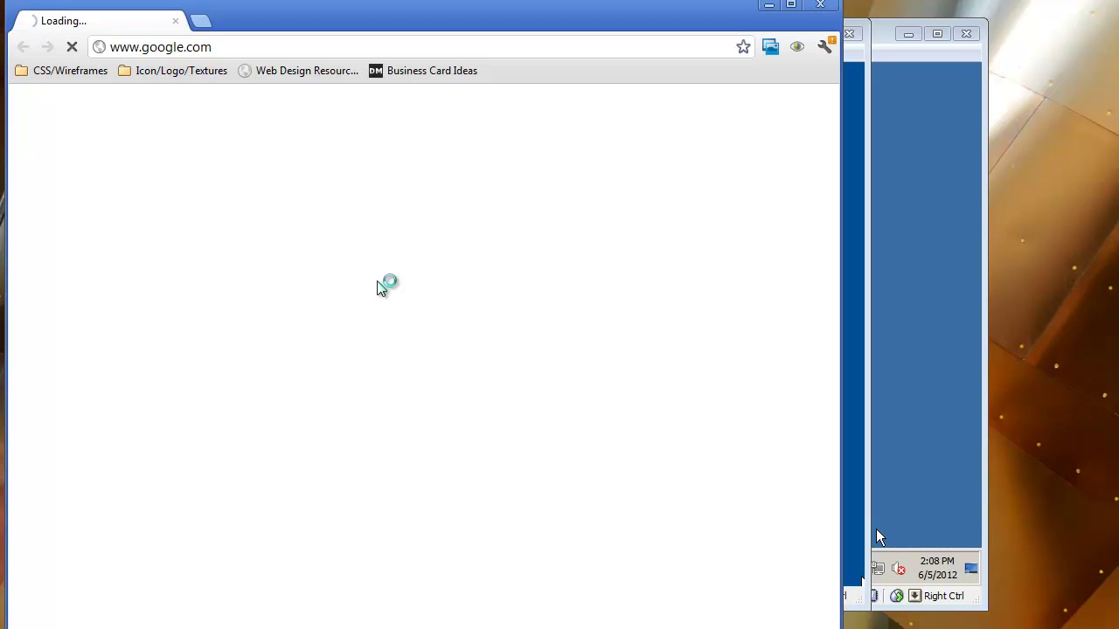
drag(340, 30, 330, 7)
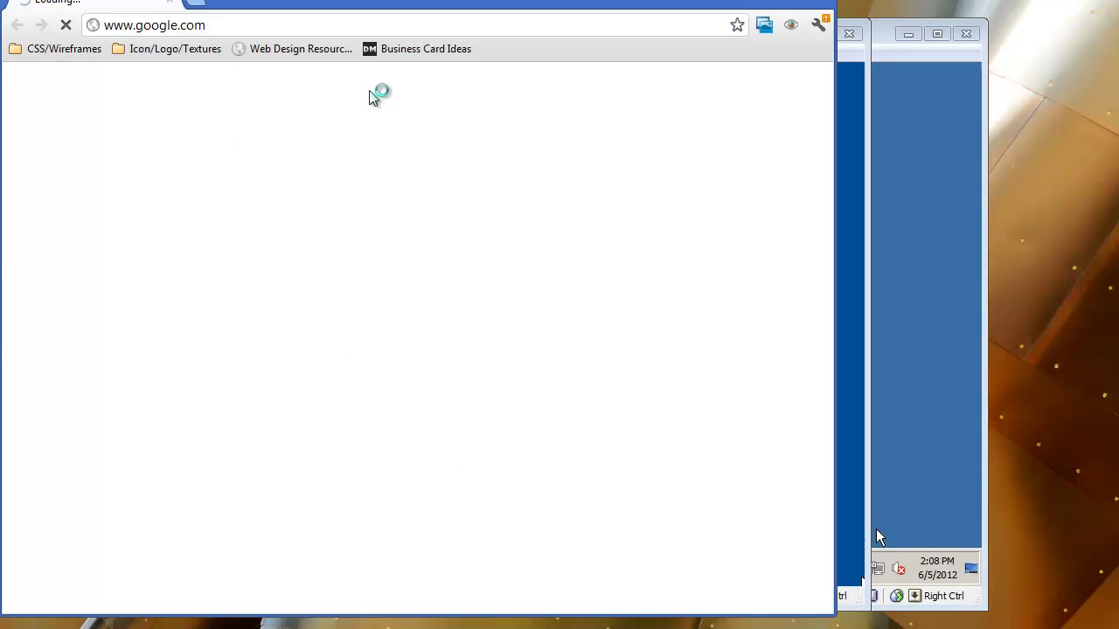
drag(305, 3, 292, 66)
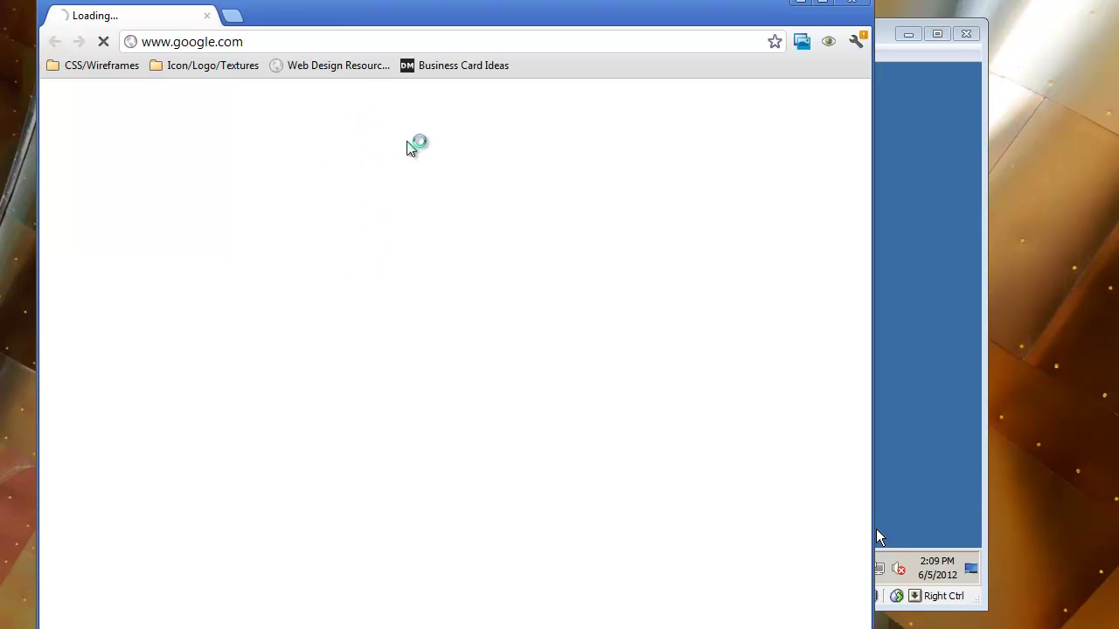
Open the Web Design Resources bookmark in a new tab, then close that tab
click(233, 18)
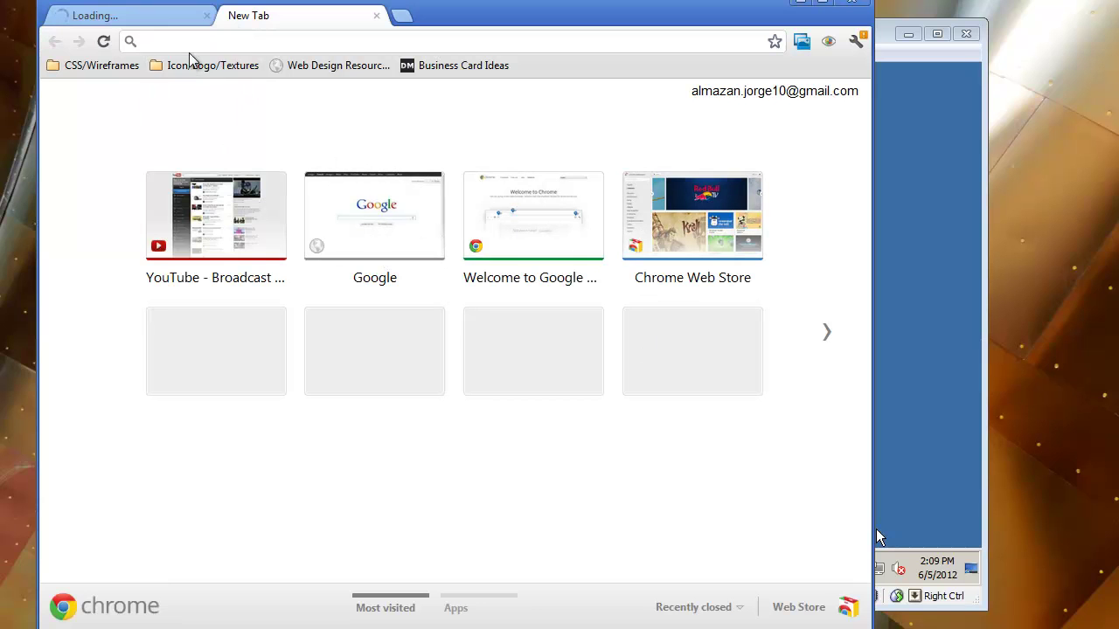
click(316, 69)
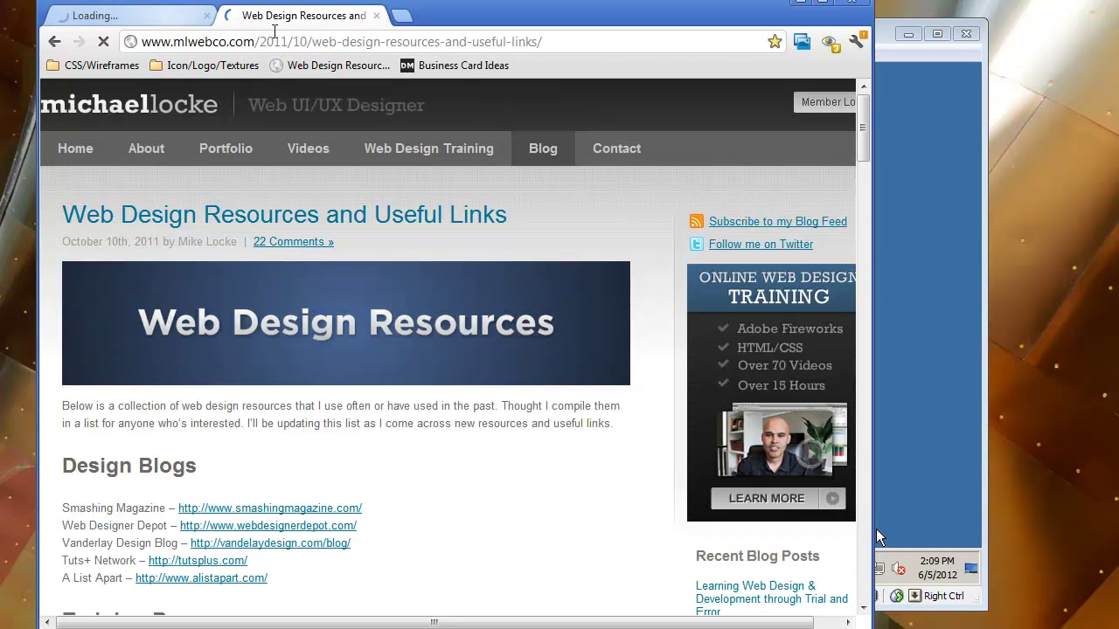
click(376, 16)
click(255, 41)
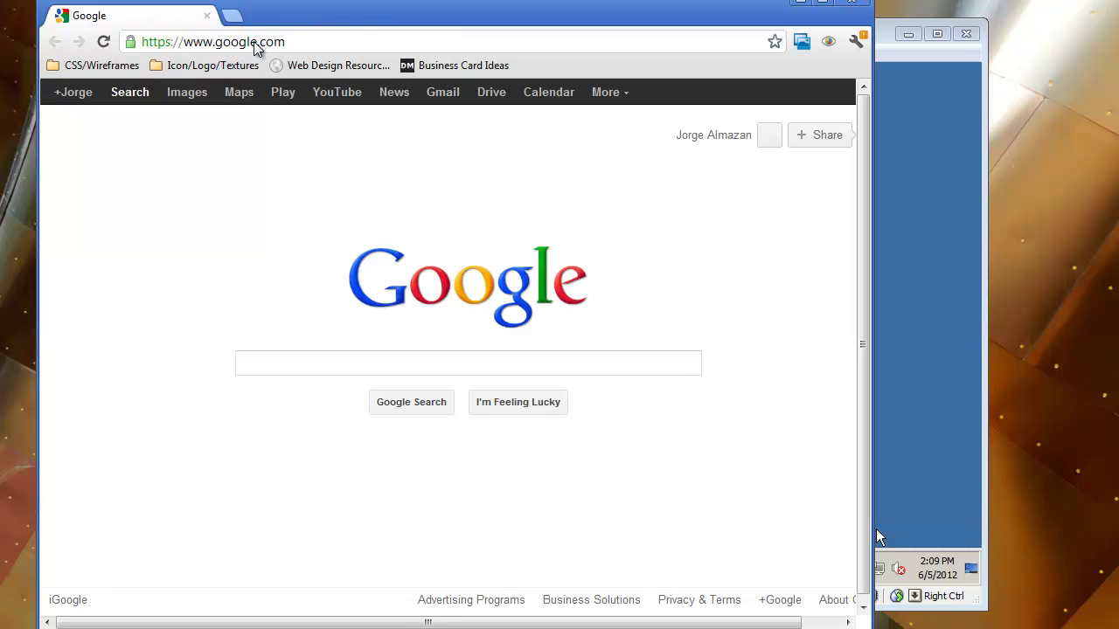
Close Chrome and reposition the VirtualBox XP window while the domain user's profile loads
click(851, 3)
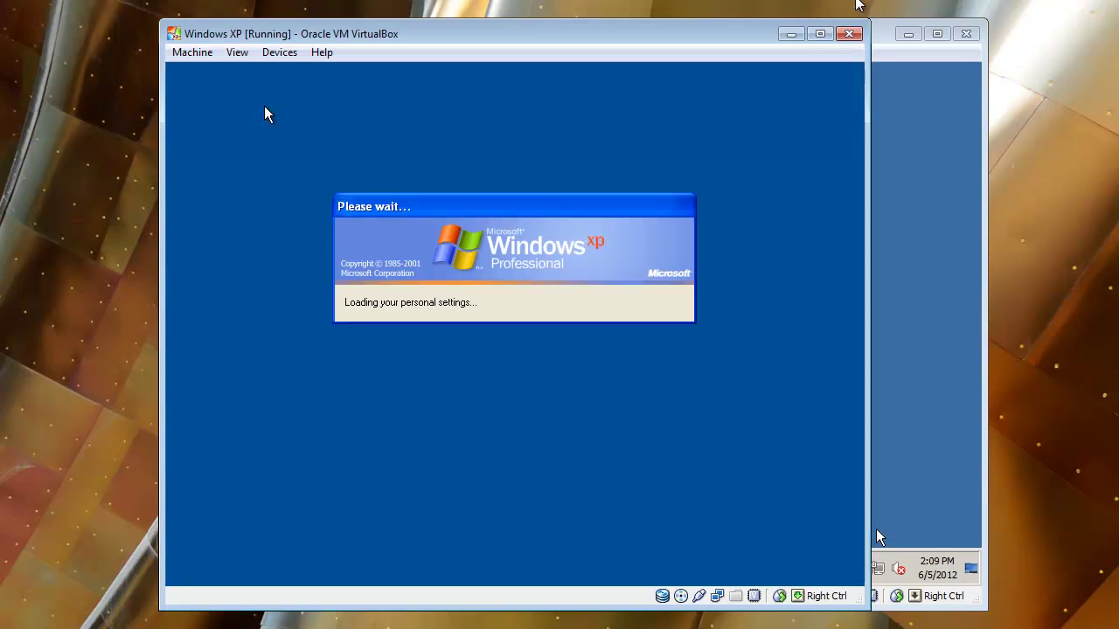
key(super)
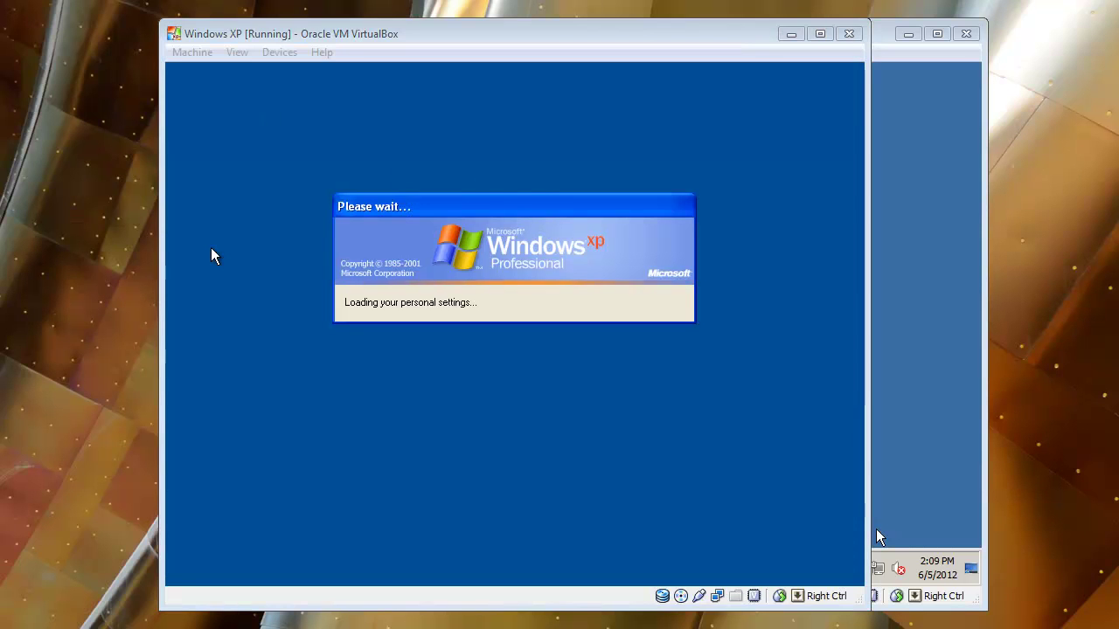
key(Escape)
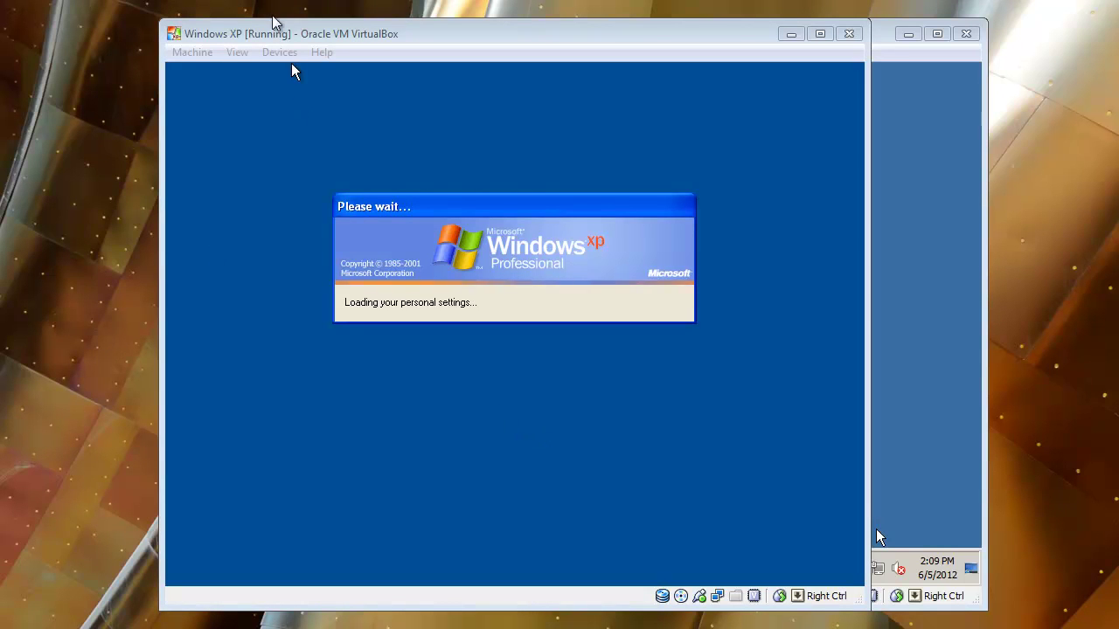
drag(264, 37, 325, 33)
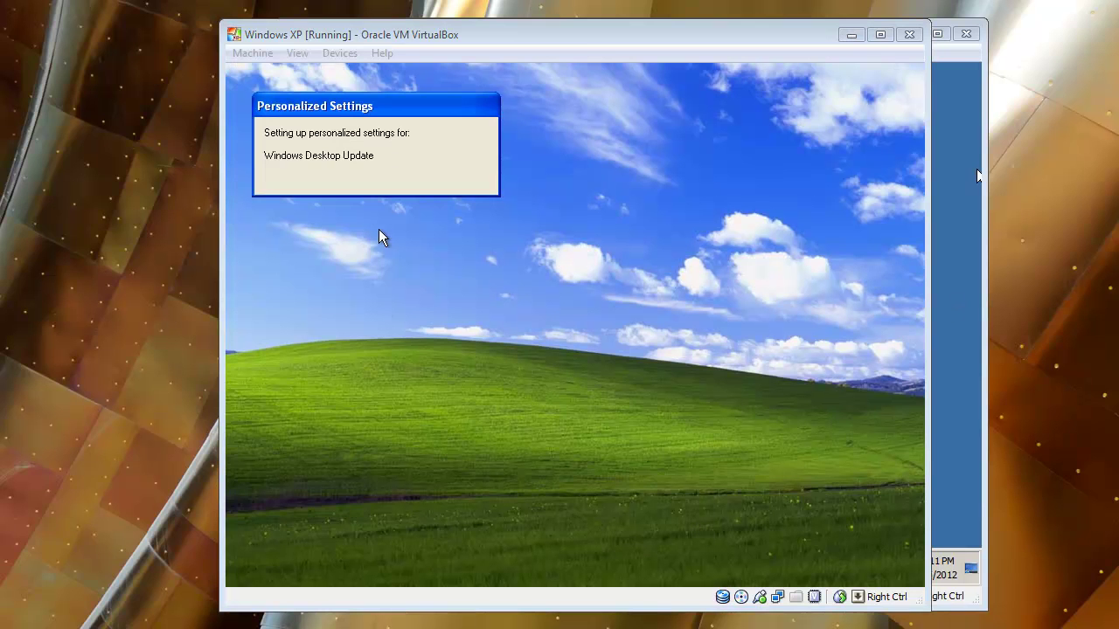
drag(309, 41, 254, 39)
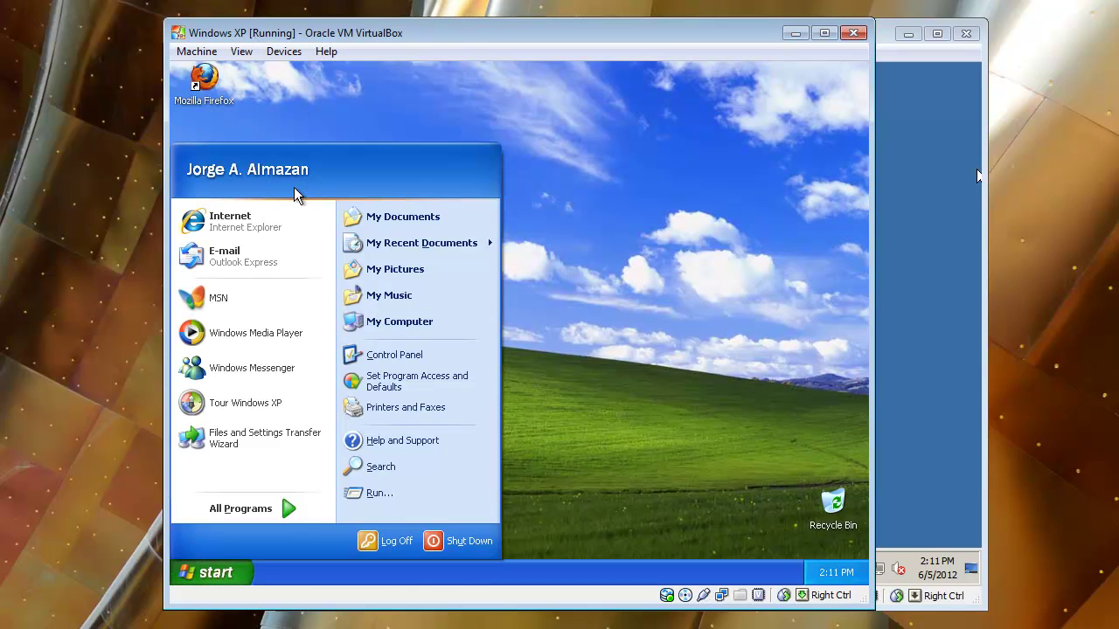
click(218, 580)
click(218, 579)
click(218, 579)
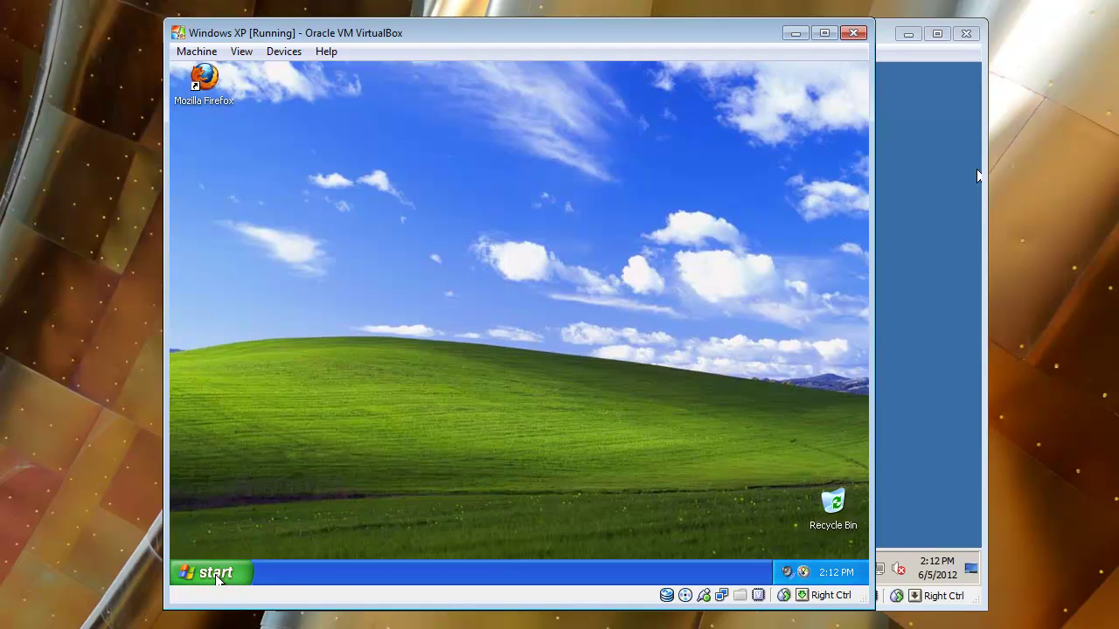
click(218, 579)
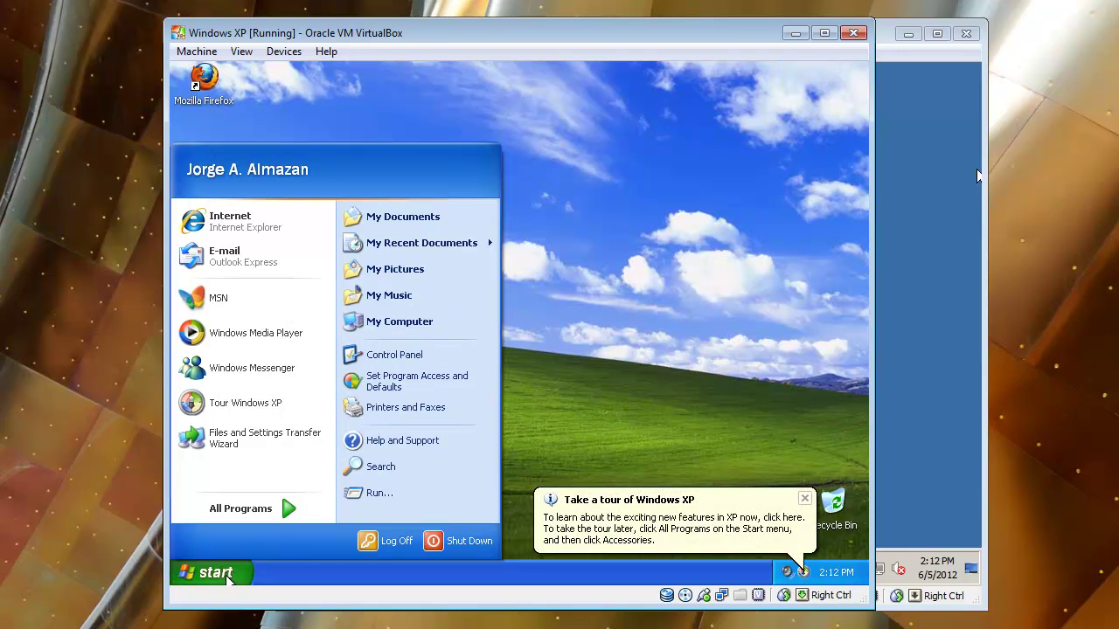
click(228, 580)
click(229, 579)
right_click(397, 322)
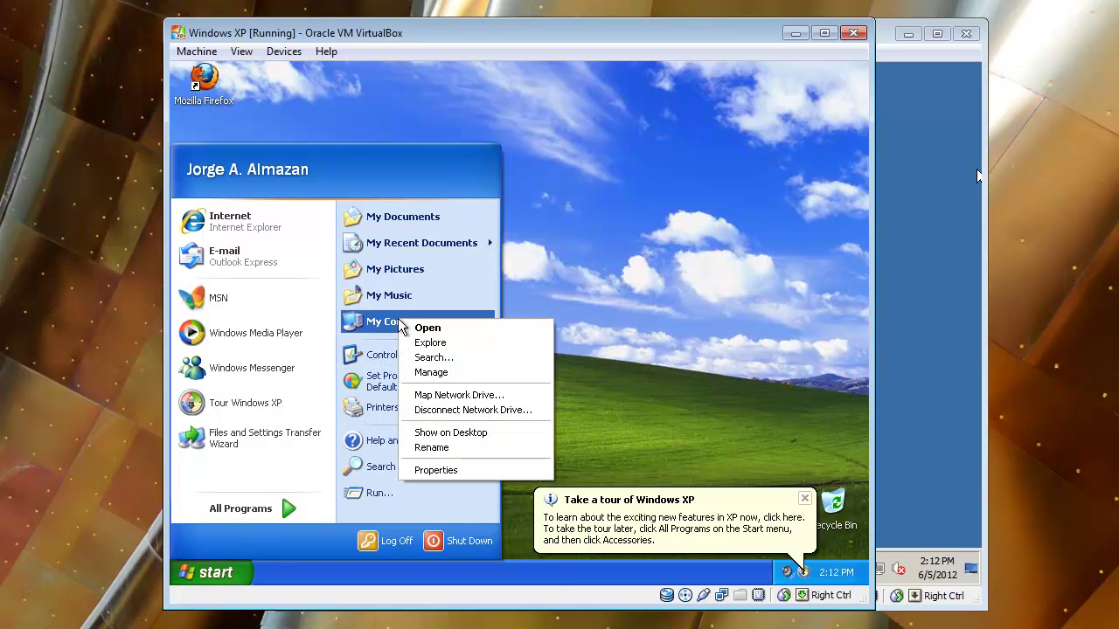
click(445, 472)
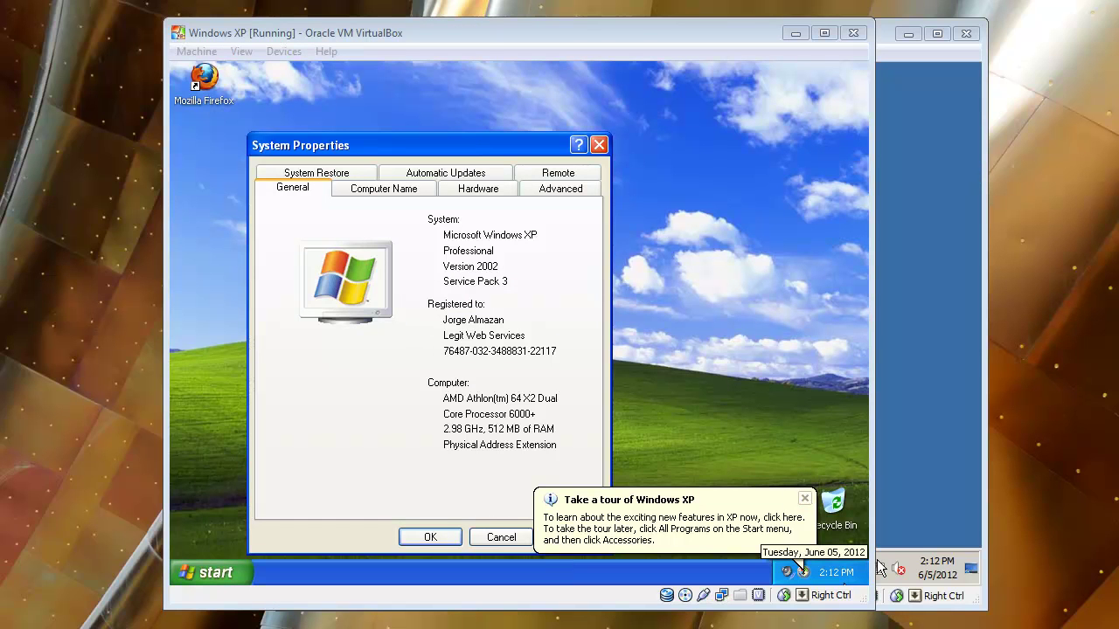
click(393, 191)
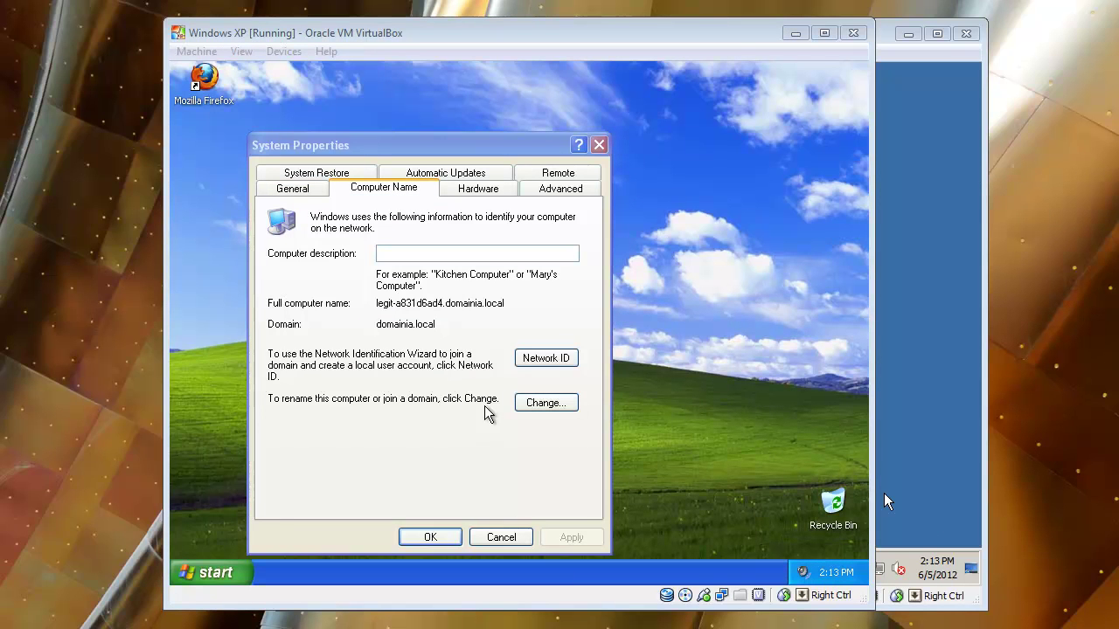
click(564, 420)
click(563, 410)
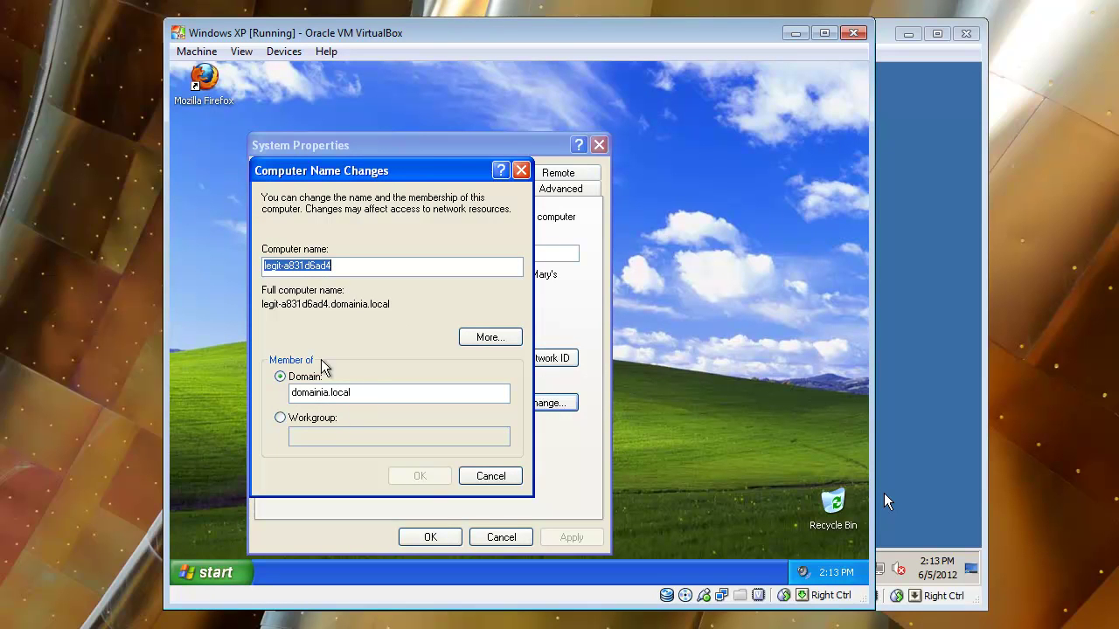
click(521, 170)
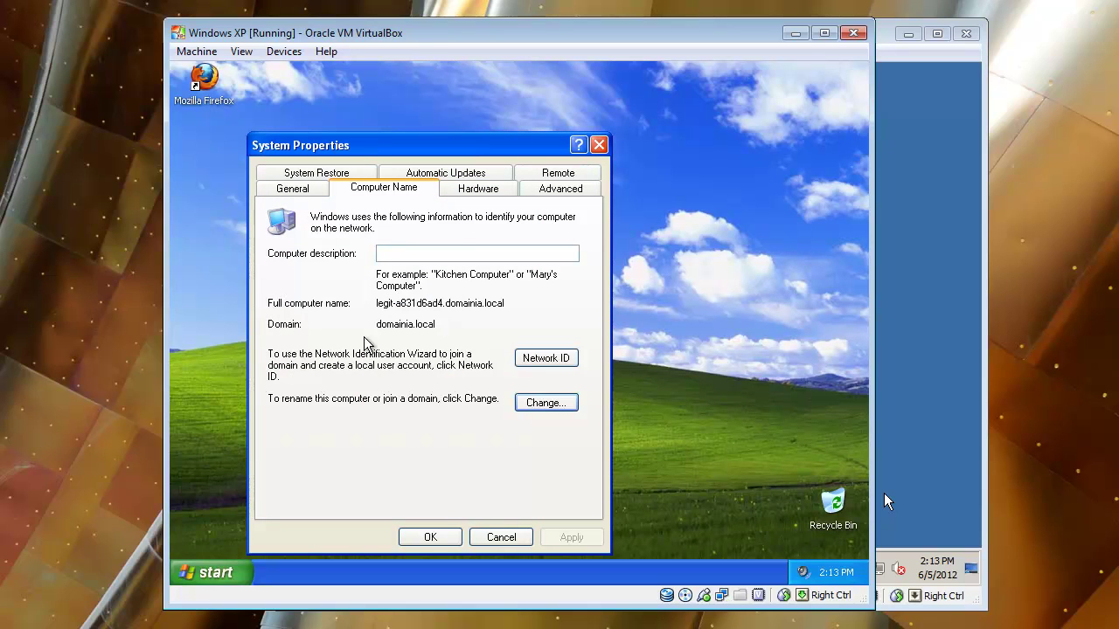
double_click(402, 324)
click(407, 323)
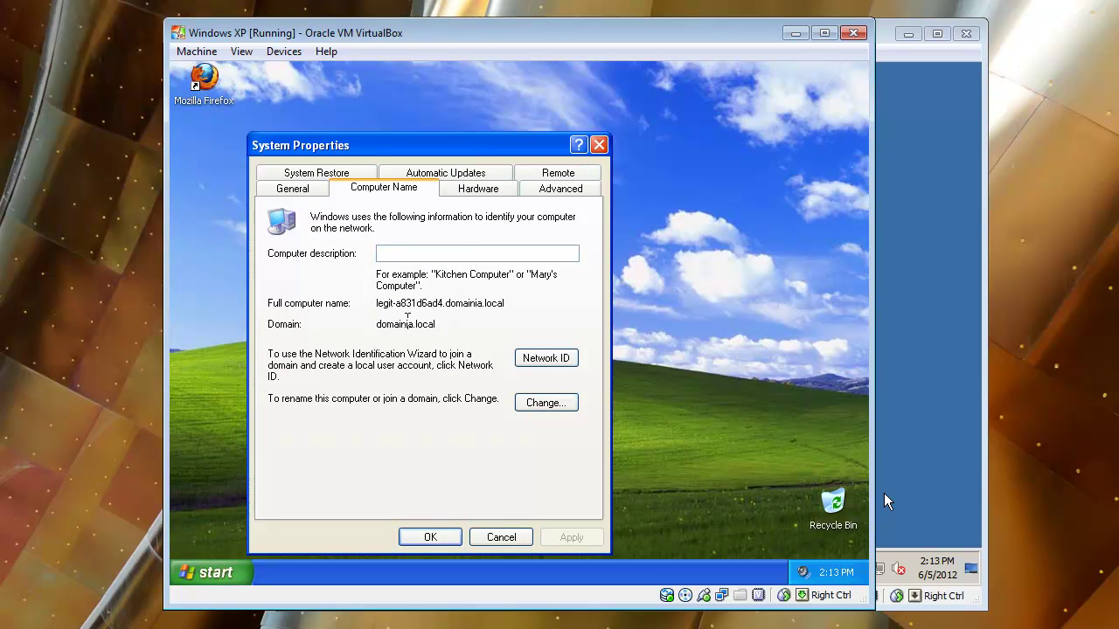
double_click(407, 322)
drag(381, 330, 448, 333)
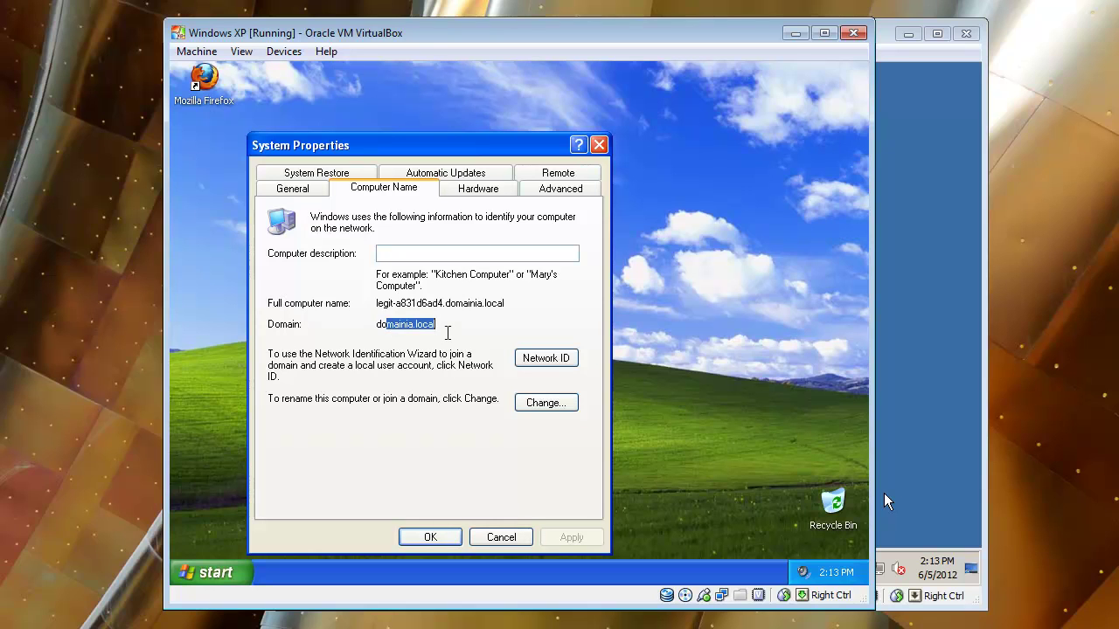
click(453, 333)
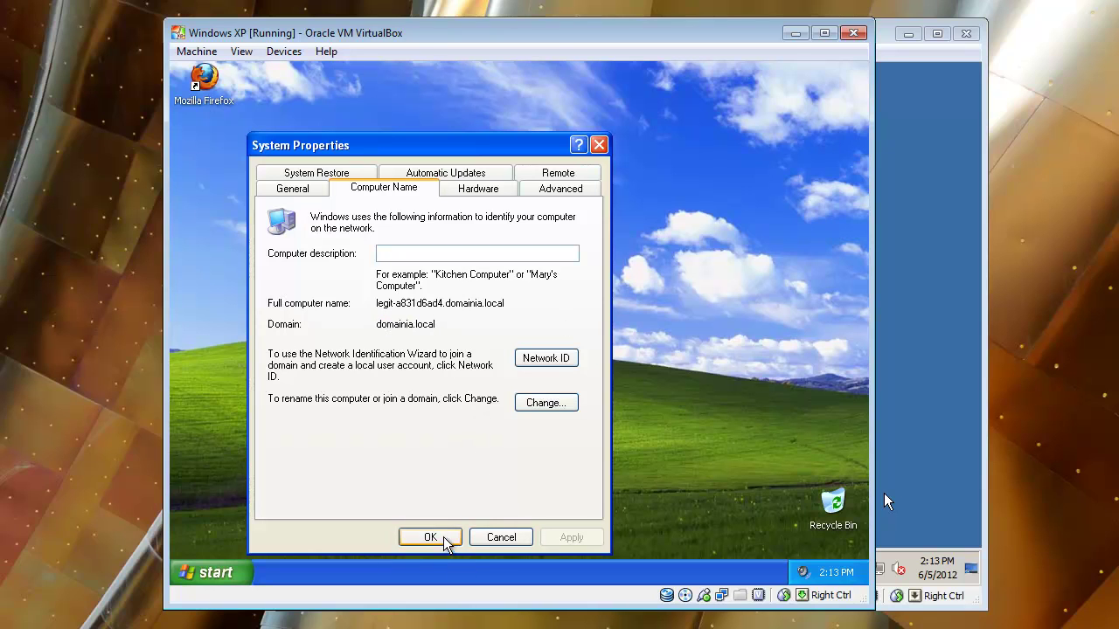
click(599, 145)
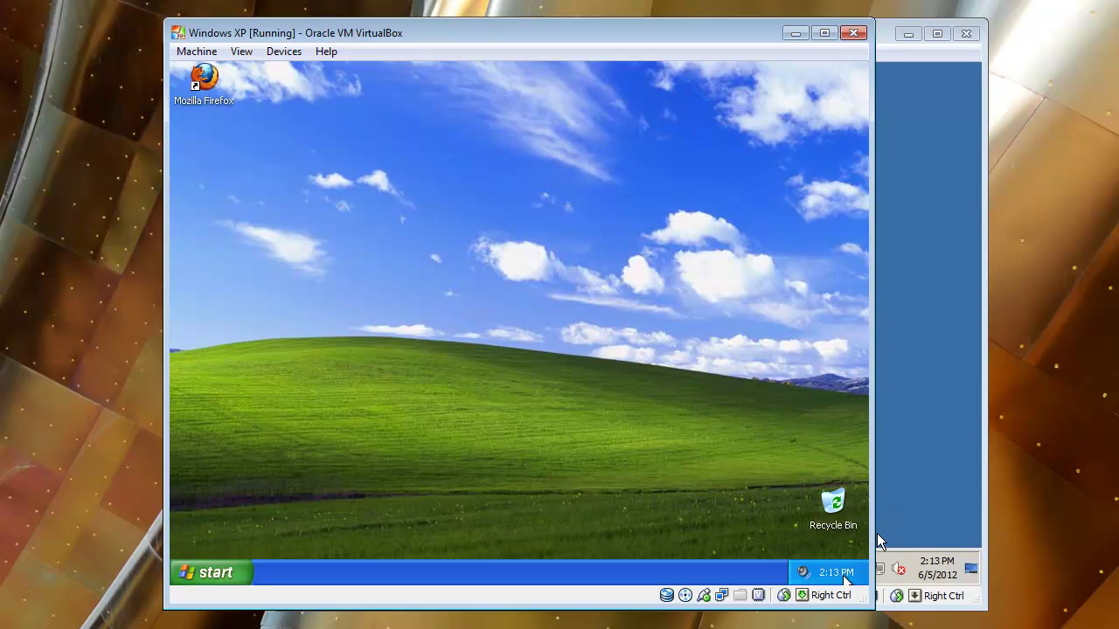
drag(417, 276, 583, 423)
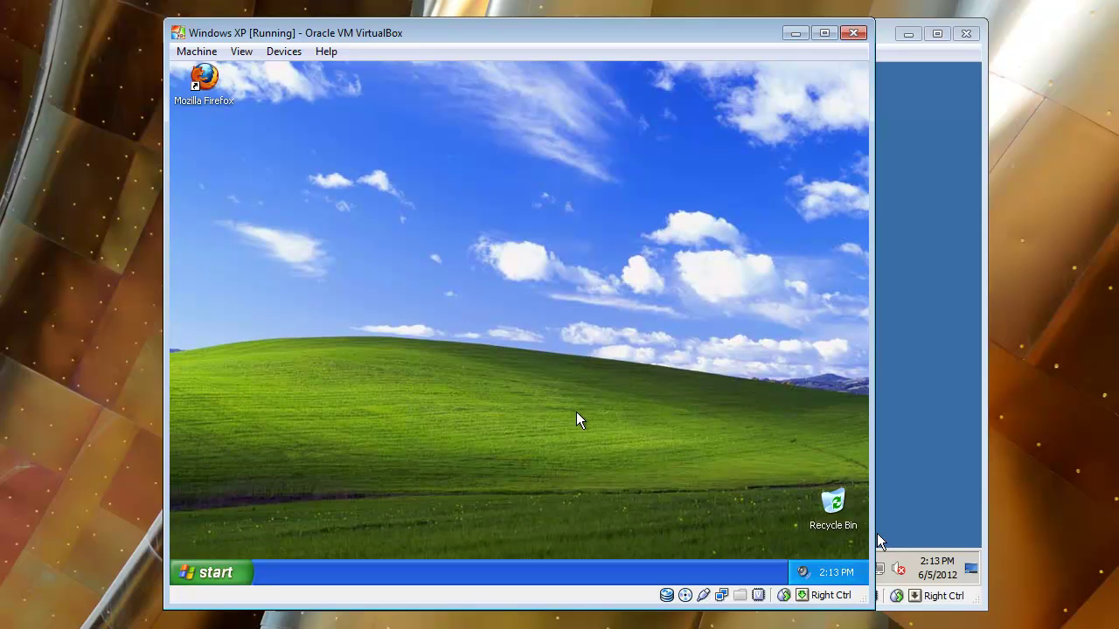